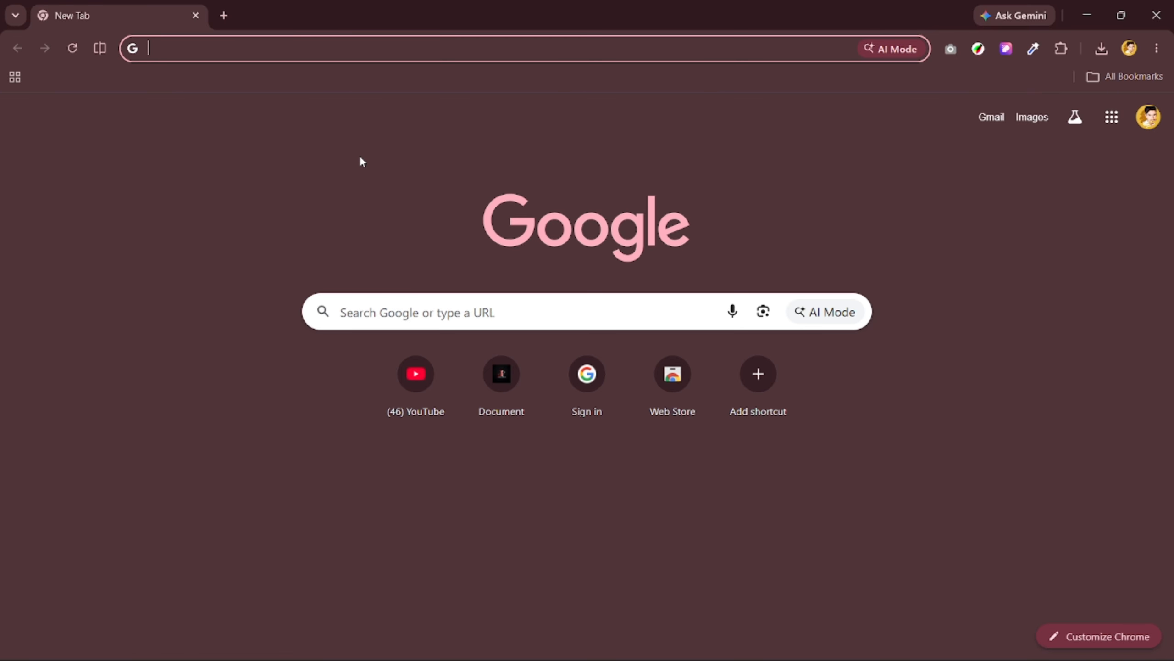
Search the web for "exceldraw" and open the Excalidraw Whiteboard site from the results
text(exceldraw)
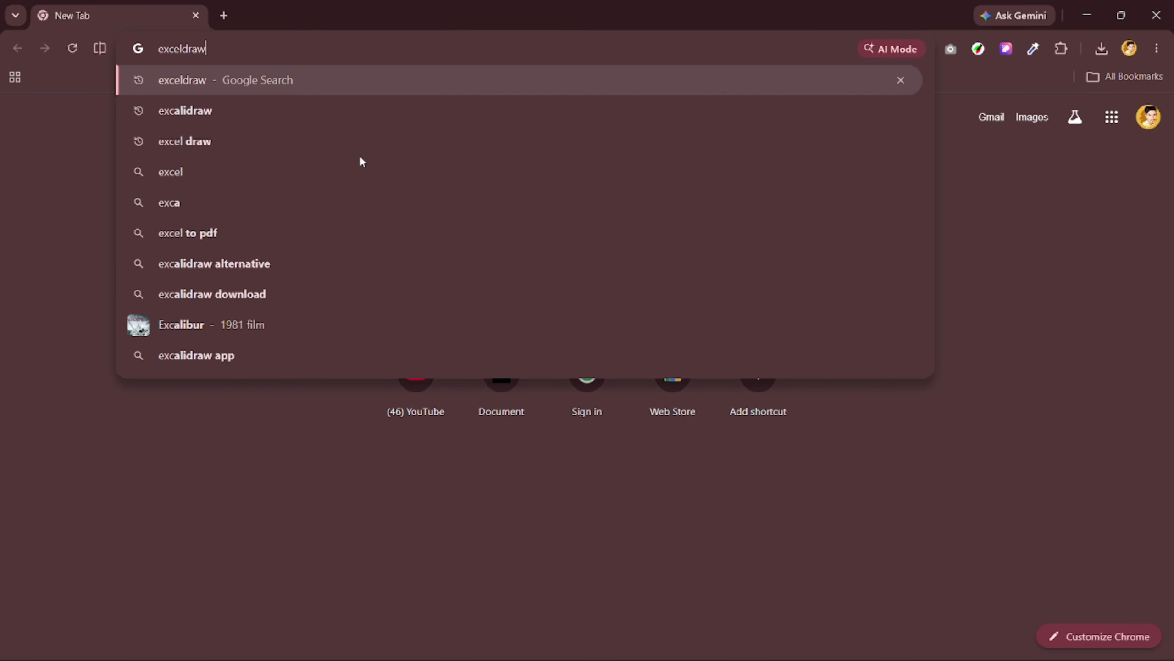
key(Return)
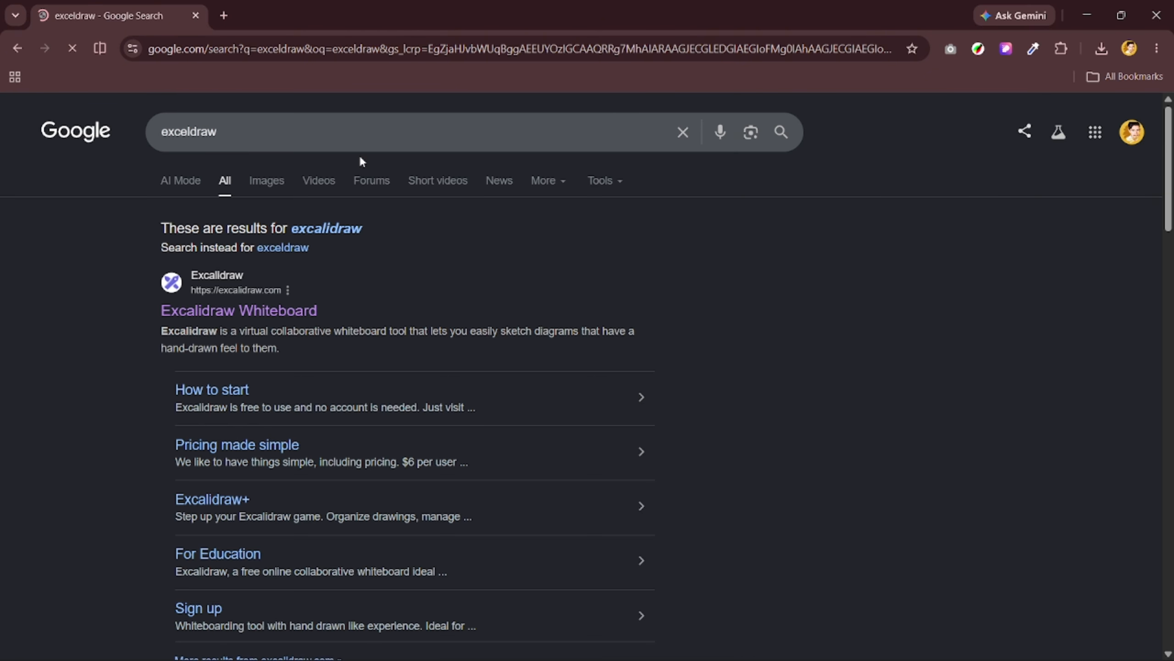
scroll(240, 241, down, 2)
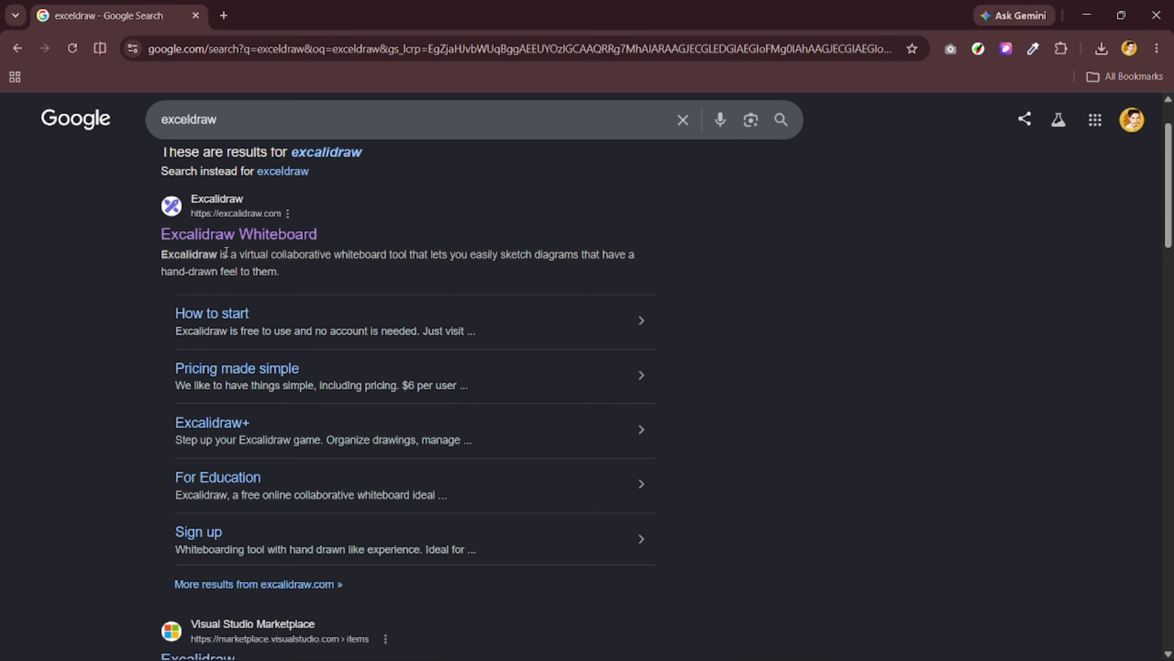
click(259, 237)
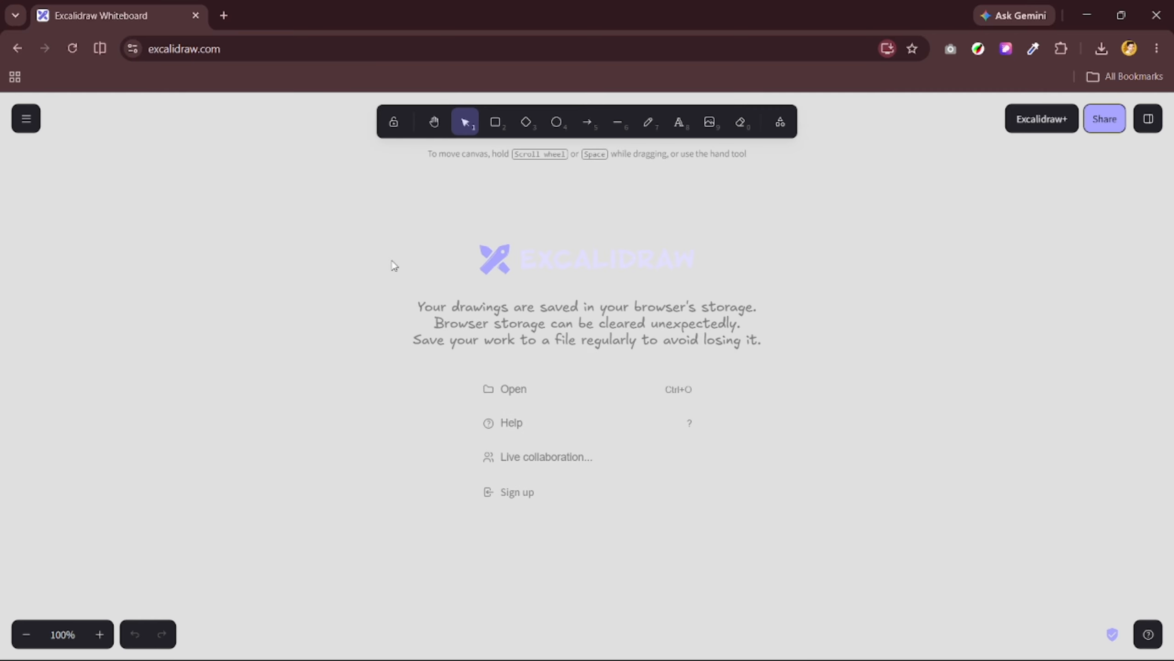
Try the light theme on the whiteboard and switch back to the dark theme
click(26, 118)
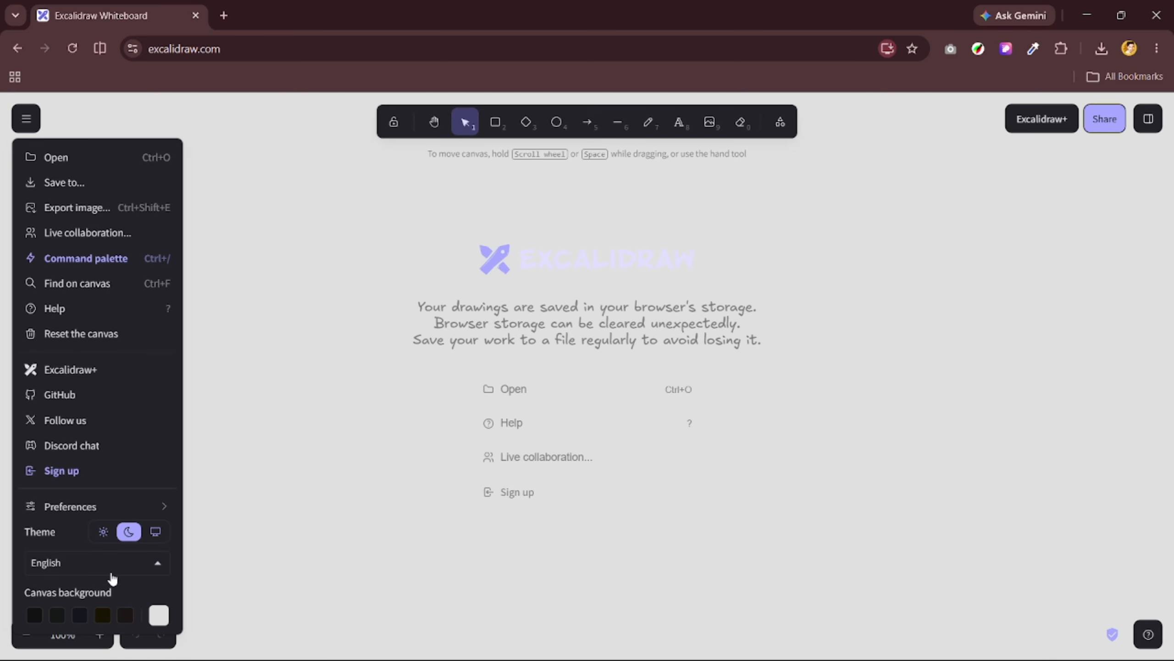
click(105, 533)
click(131, 536)
click(105, 533)
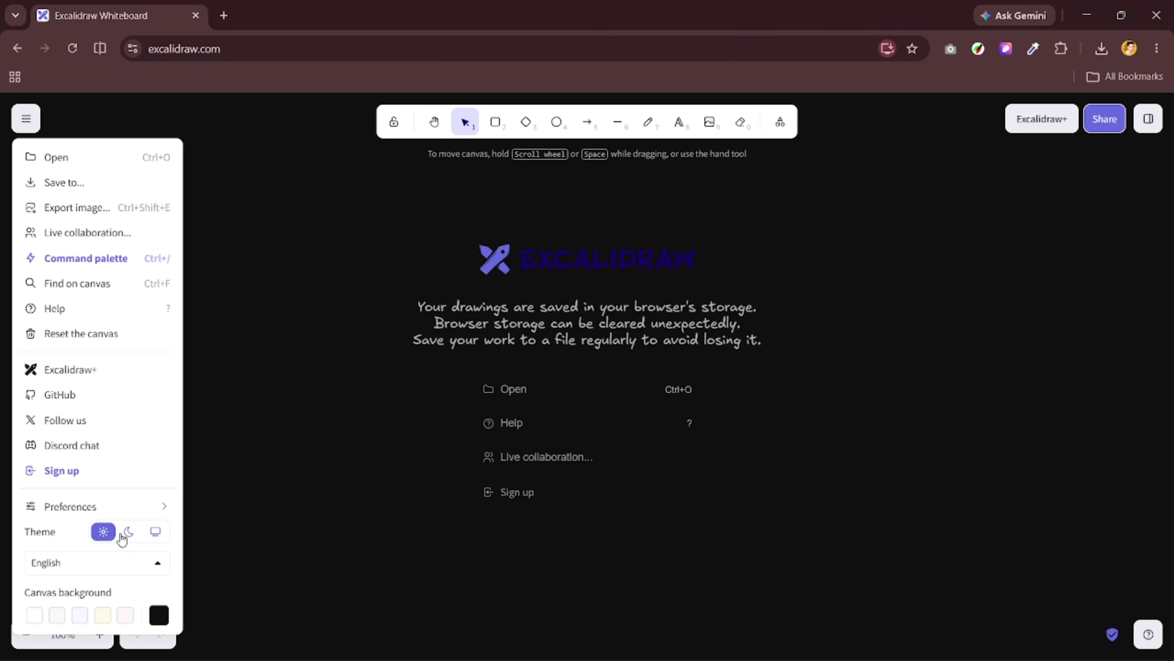
click(126, 539)
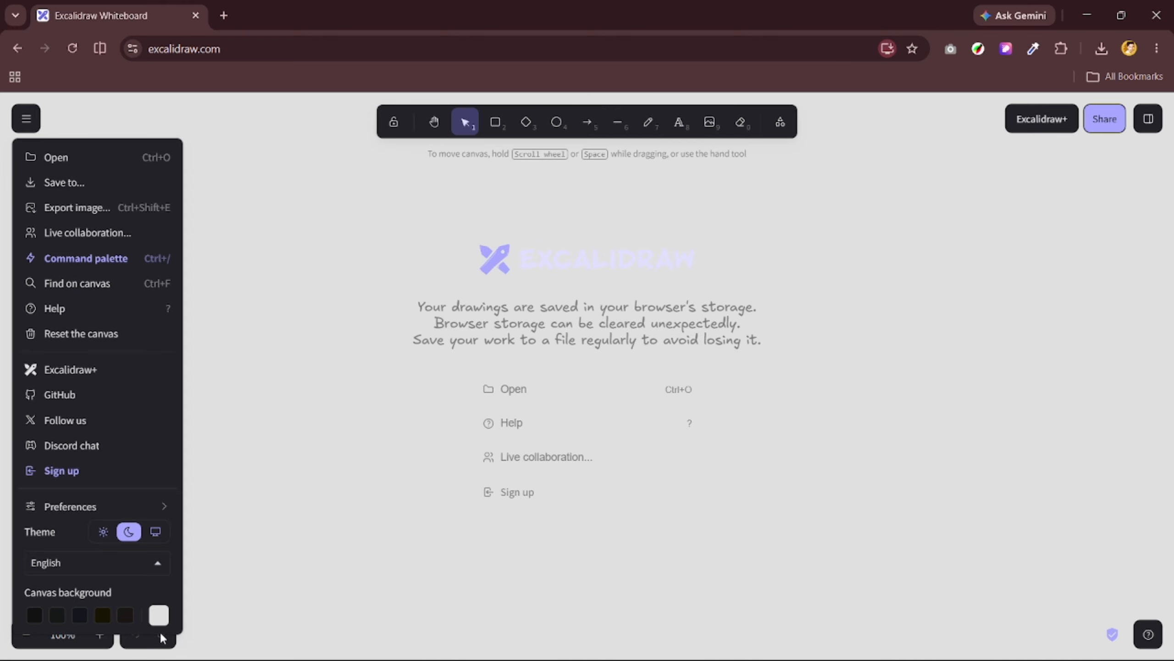
Try several preset canvas background colours, ending on the dark reddish swatch
click(34, 616)
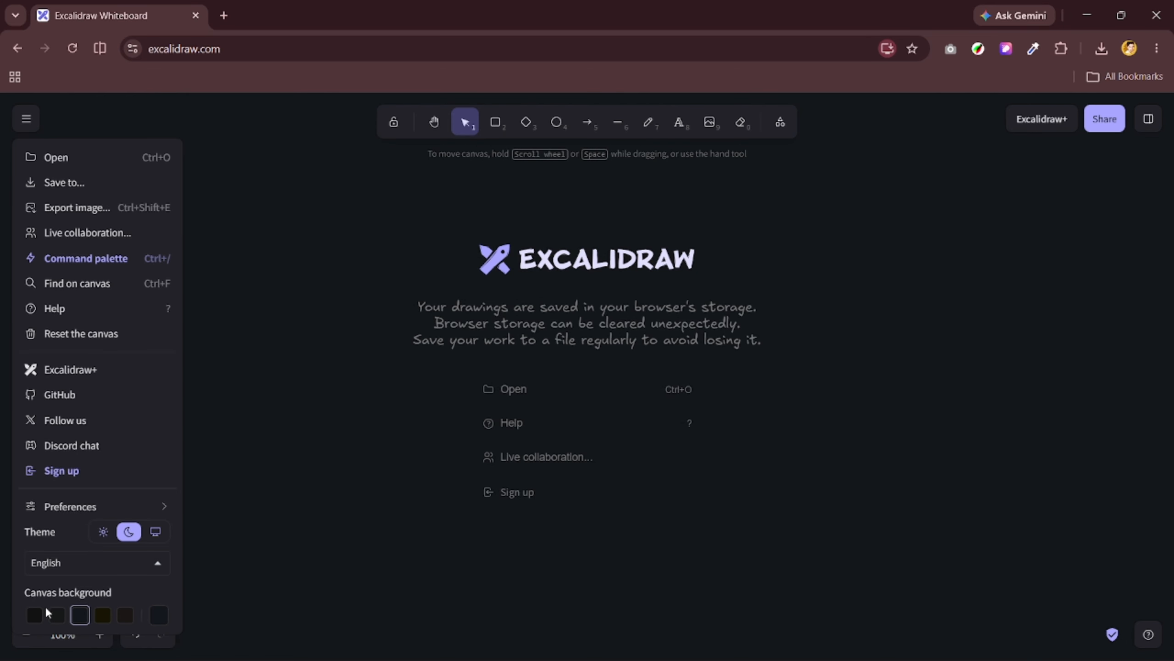
click(102, 615)
click(120, 618)
Try custom canvas background hex codes fff and 000
click(159, 617)
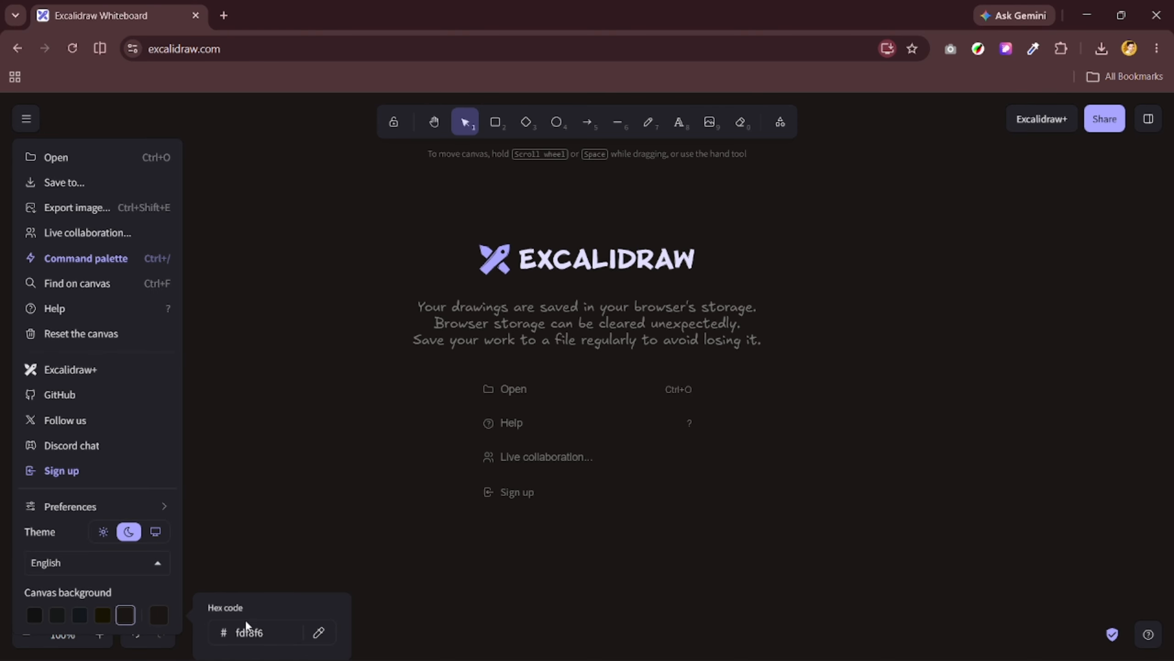
click(256, 632)
text(fff)
double_click(265, 632)
click(266, 633)
drag(258, 635, 211, 643)
text(000)
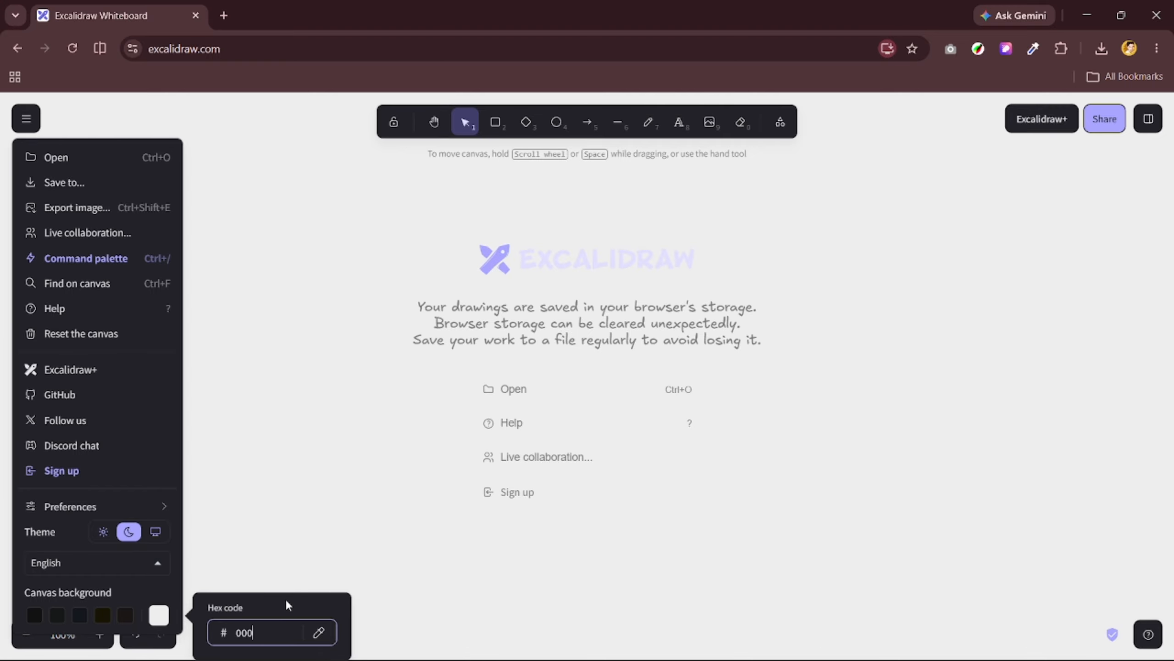
Try a green custom canvas background by replacing the hex code with repeated 0f0 characters
key(BackSpace)
key(BackSpace)
key(BackSpace)
text(0f0f0)
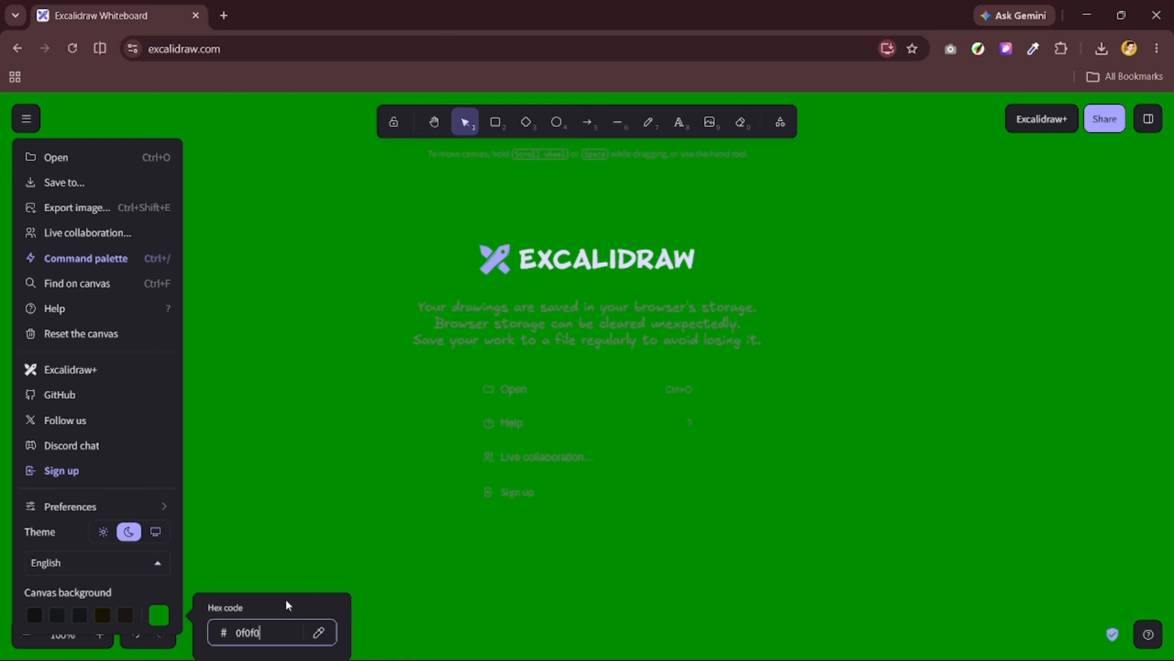
text(f0)
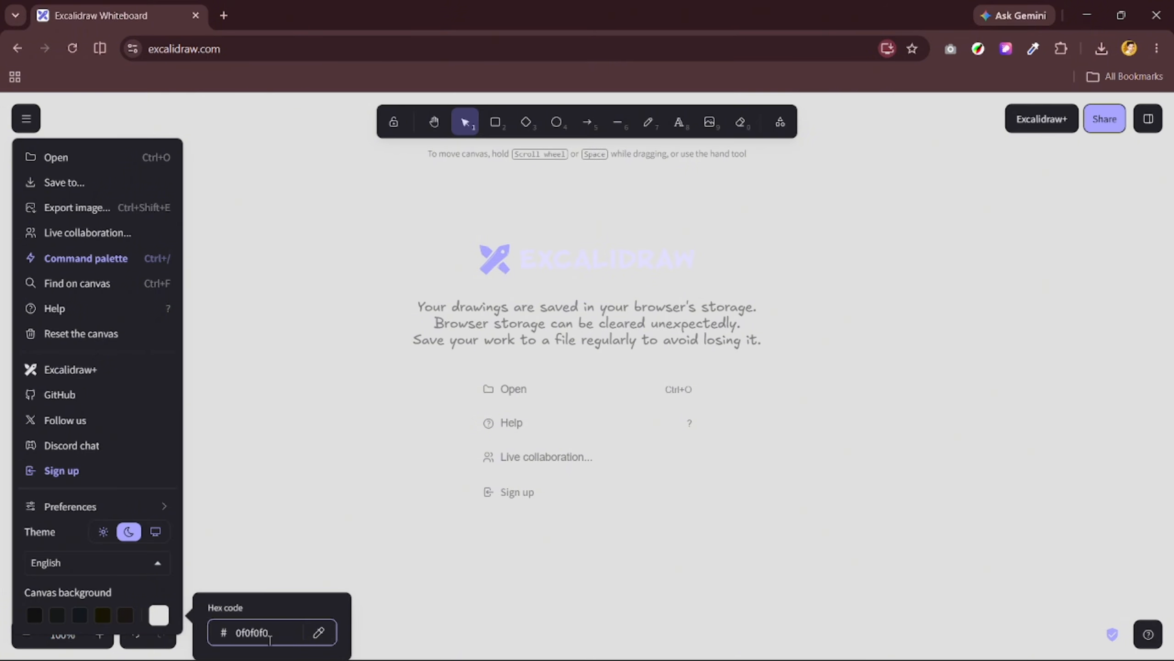
key(BackSpace)
key(BackSpace)
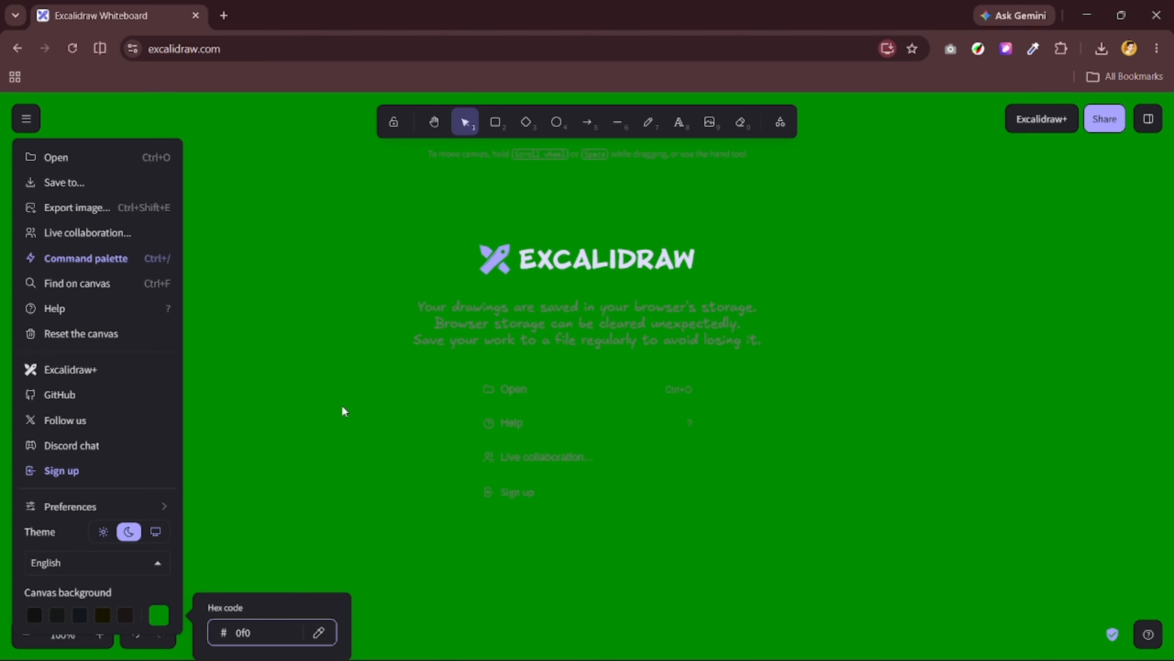
Change the canvas background hex code to fff
key(BackSpace)
key(BackSpace)
key(BackSpace)
text(fff)
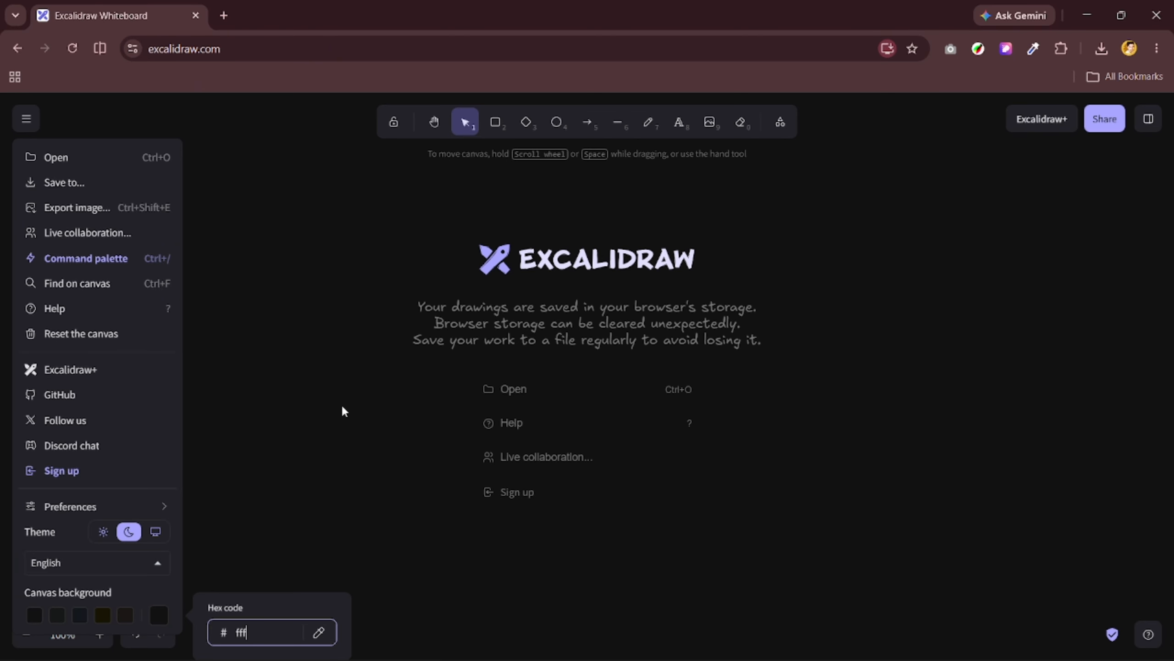
Set the canvas background to the dark blue preset, f5faff, and return to the canvas
click(123, 616)
click(103, 616)
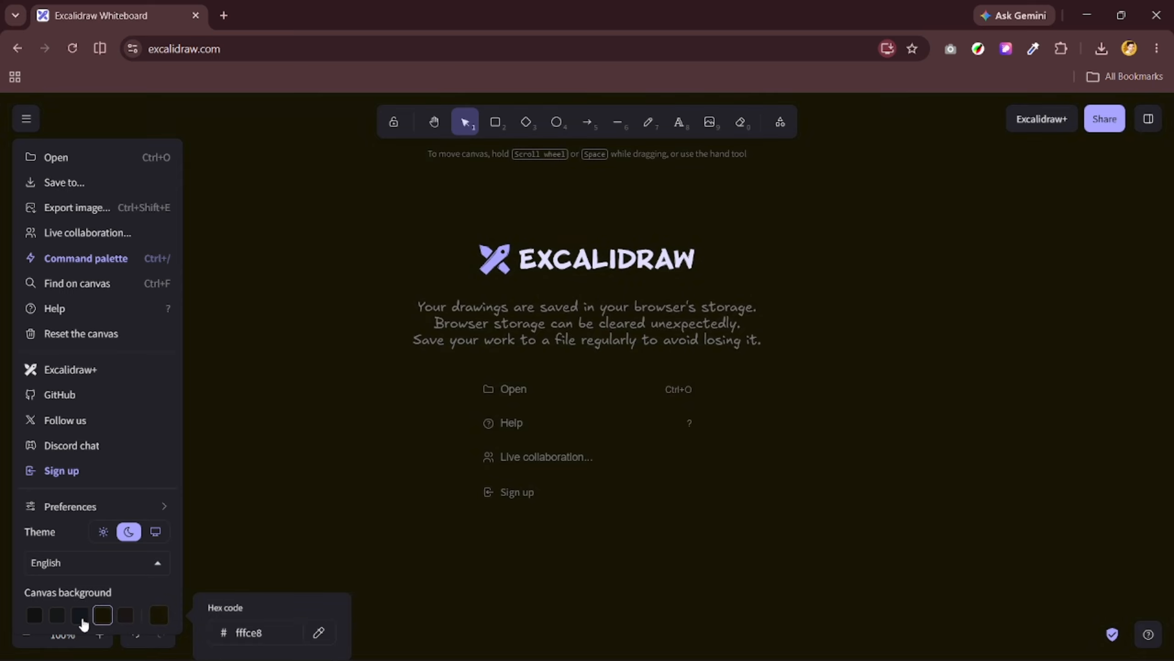
click(76, 617)
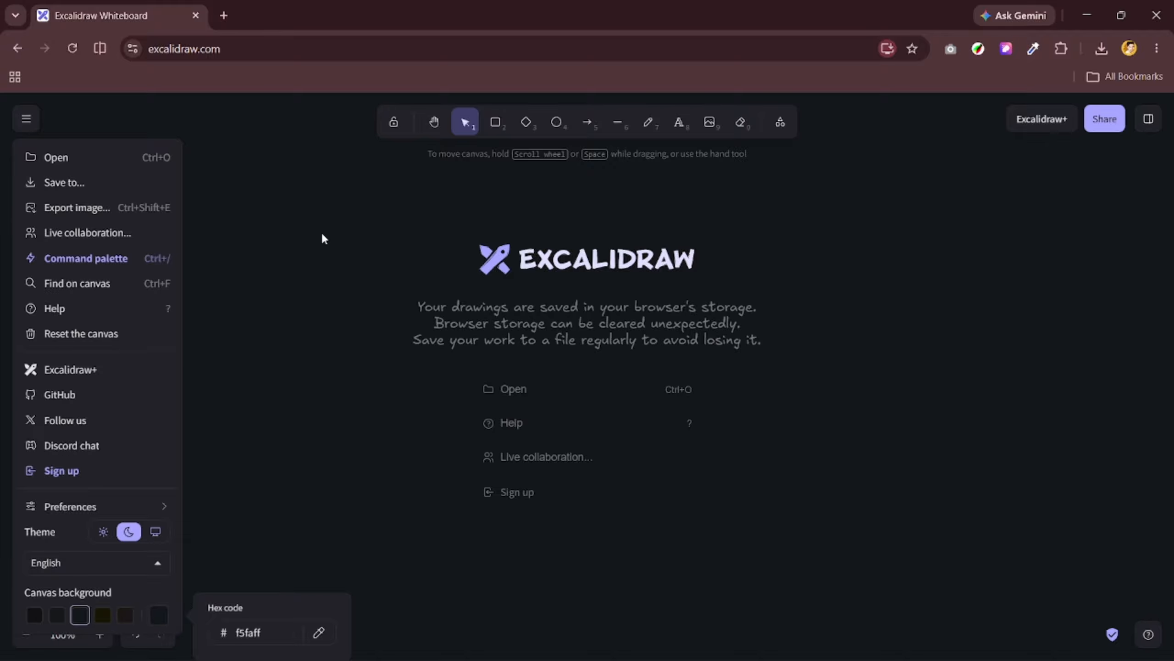
click(307, 239)
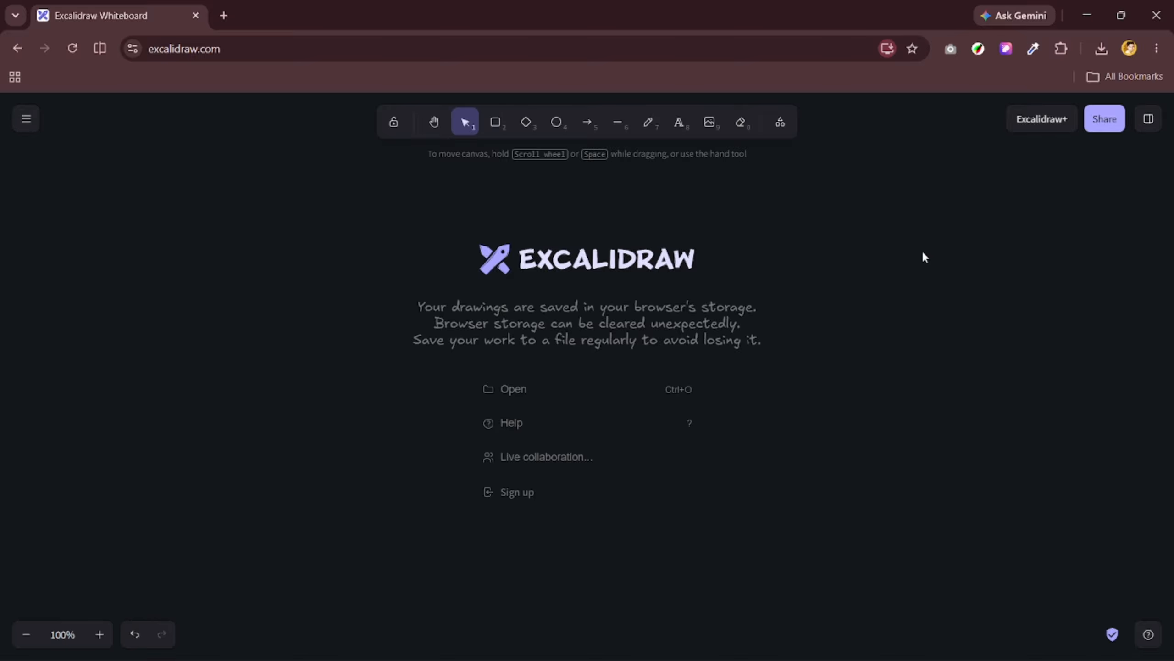
Toggle the browser's full-screen mode several times, leaving the whiteboard in full screen
key(F11)
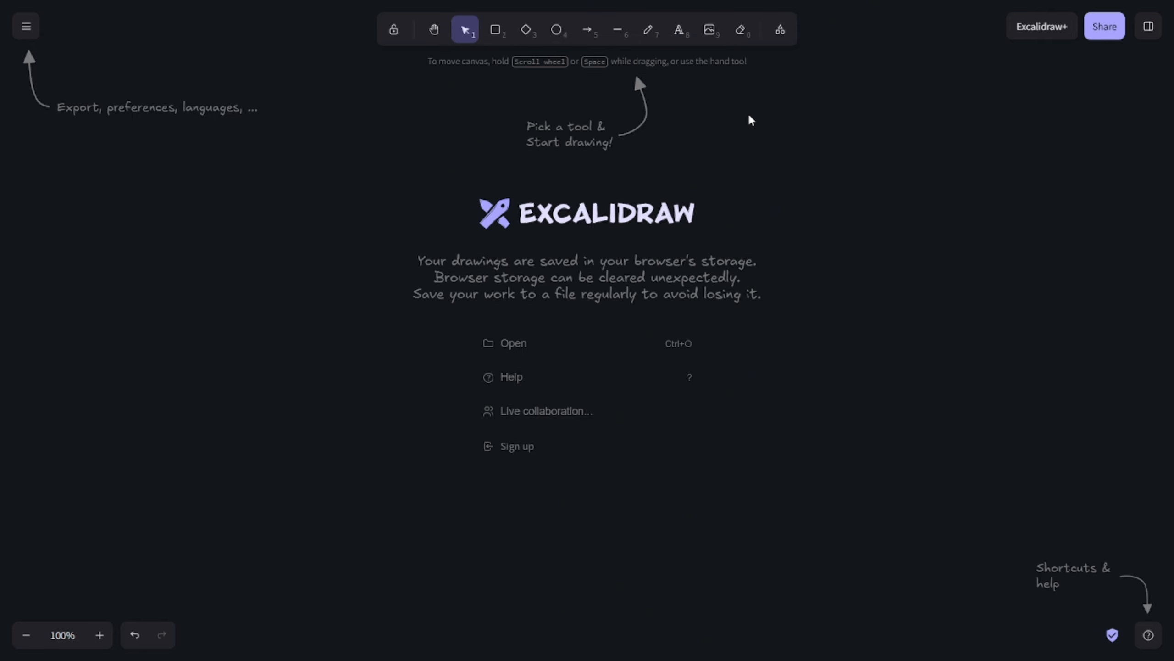
key(F11)
key(F11)
key(F11)
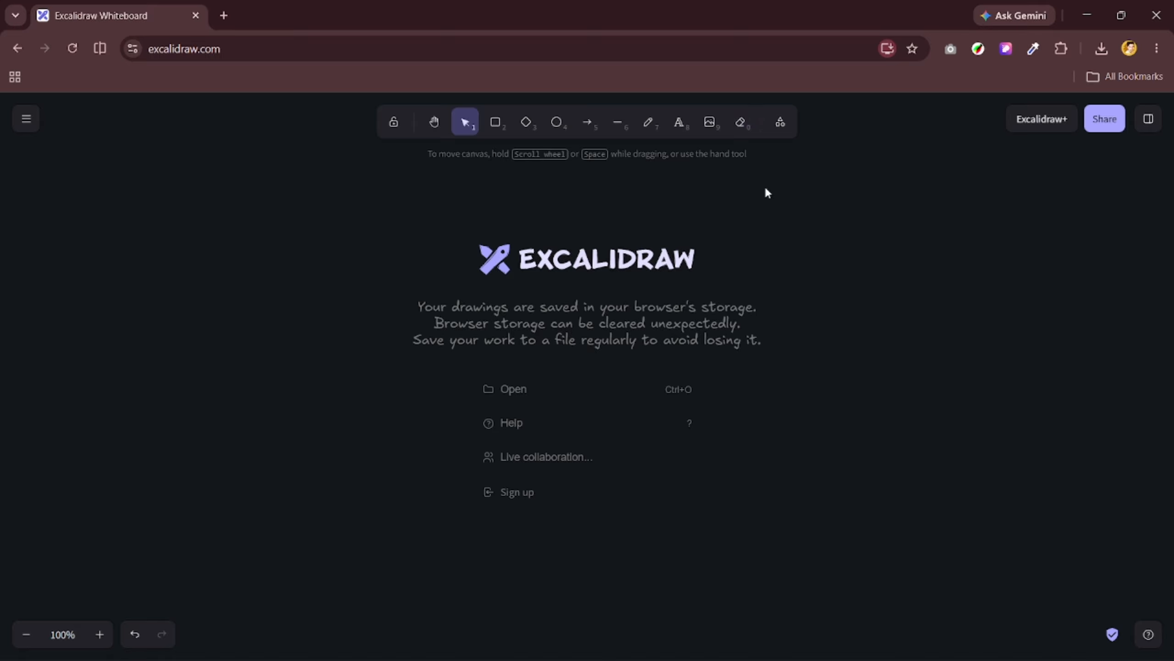
key(F11)
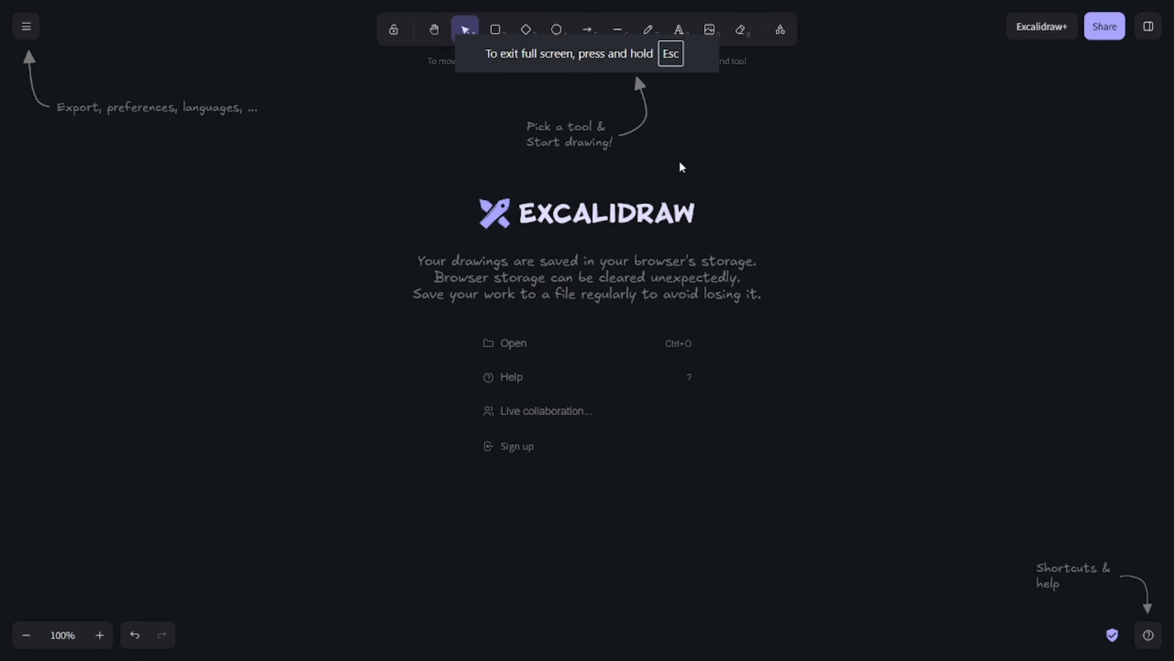
key(F11)
key(F11)
Try to open a pngwing.com image from the Downloads folder as a drawing
click(26, 28)
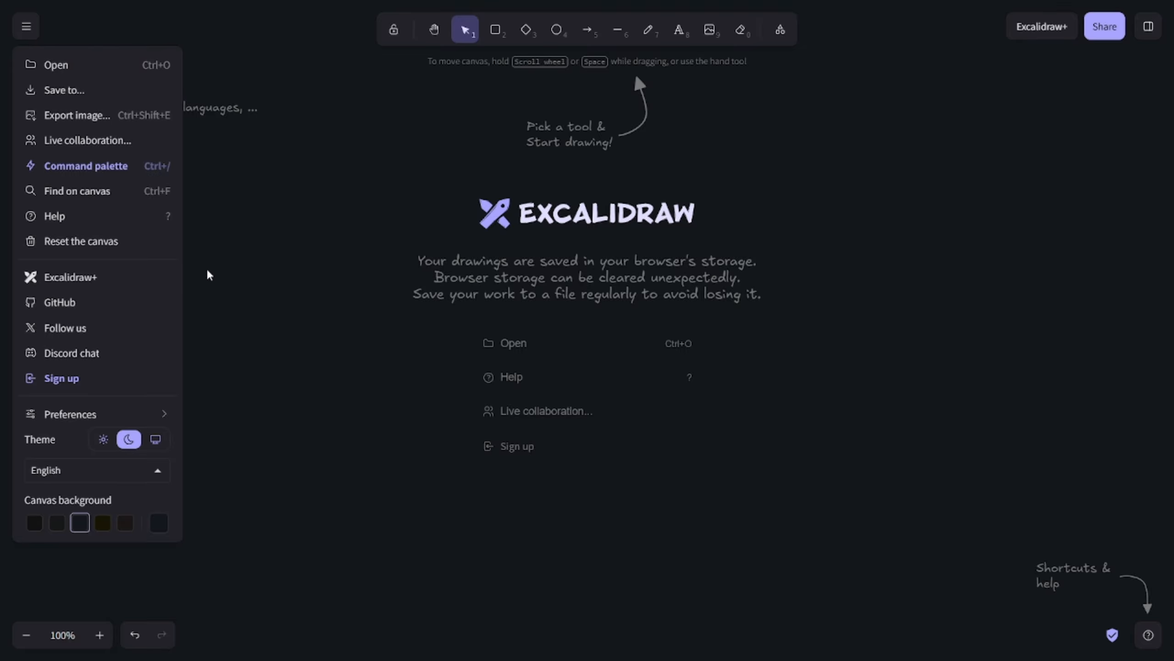
click(88, 73)
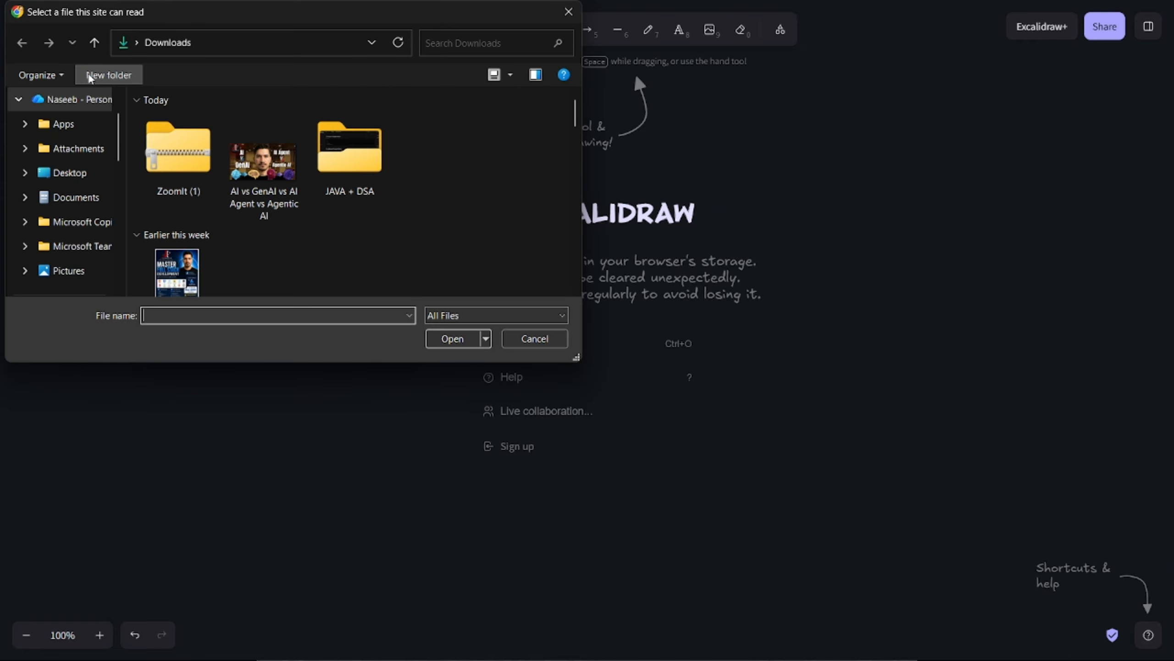
scroll(349, 229, down, 2)
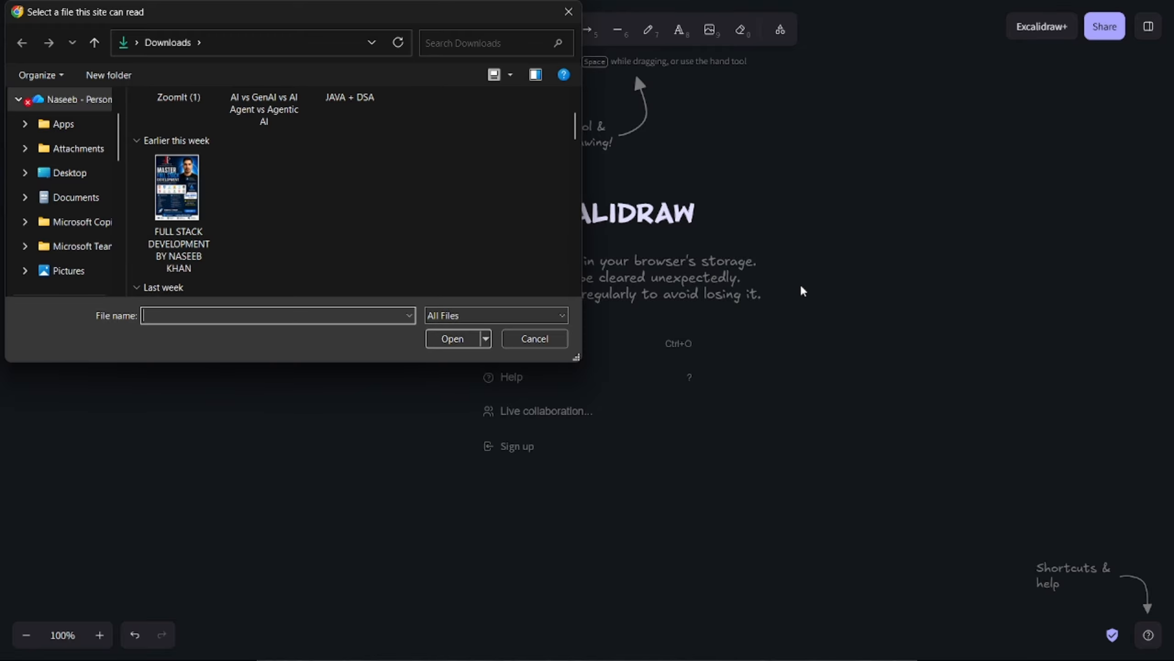
scroll(315, 204, down, 3)
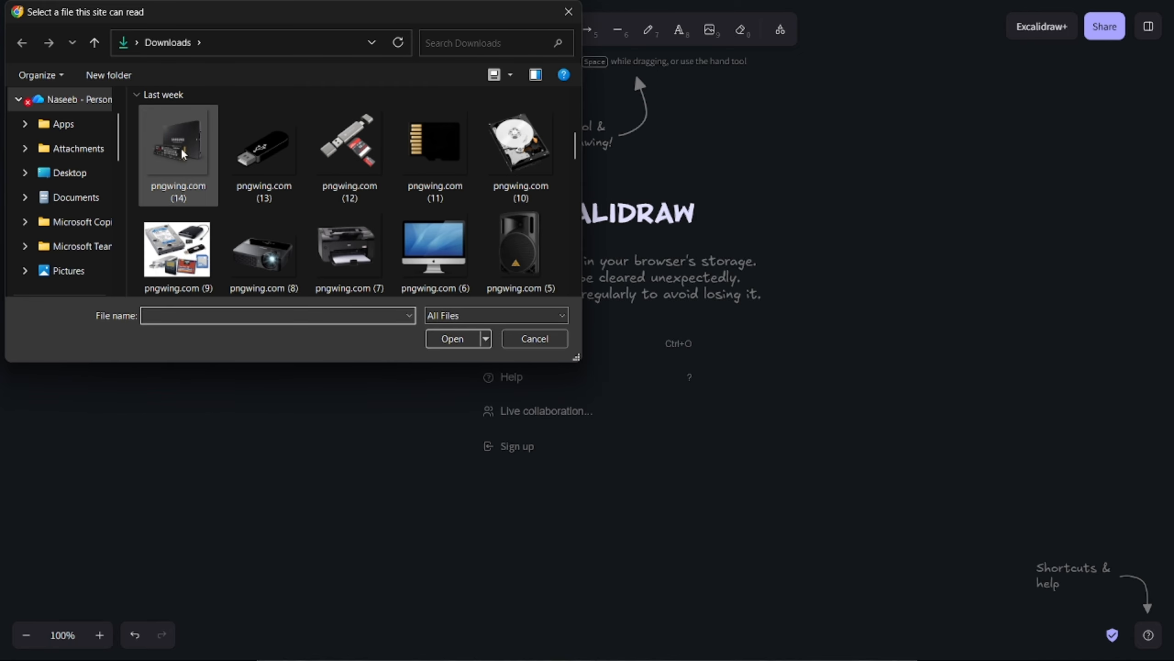
double_click(216, 185)
click(455, 365)
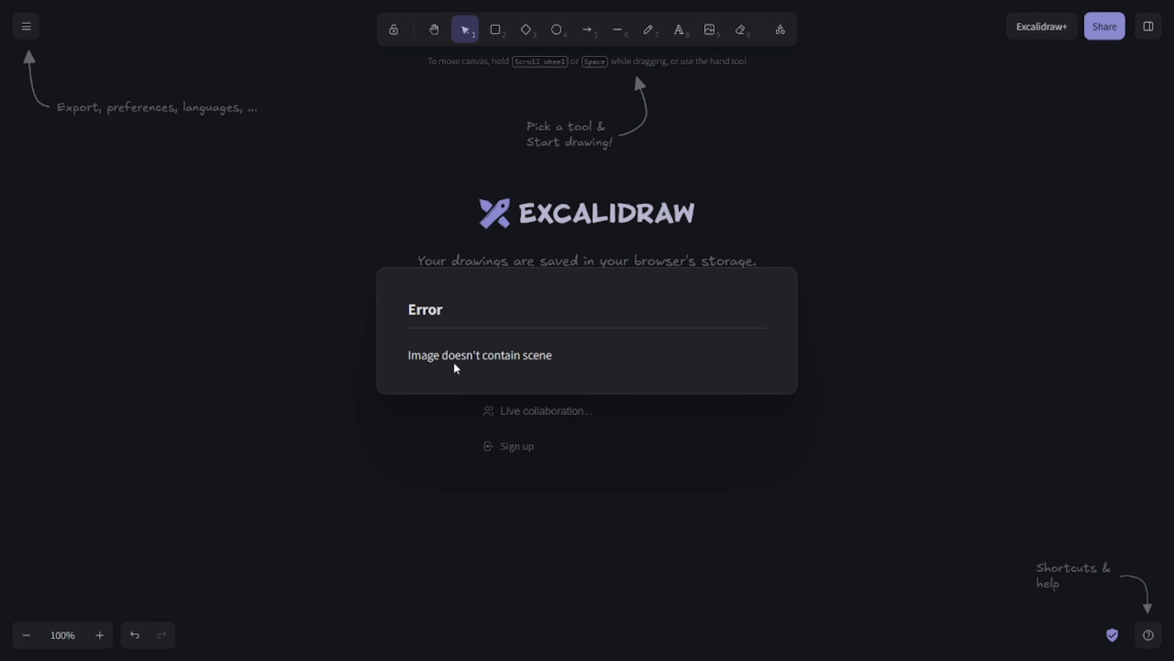
click(479, 83)
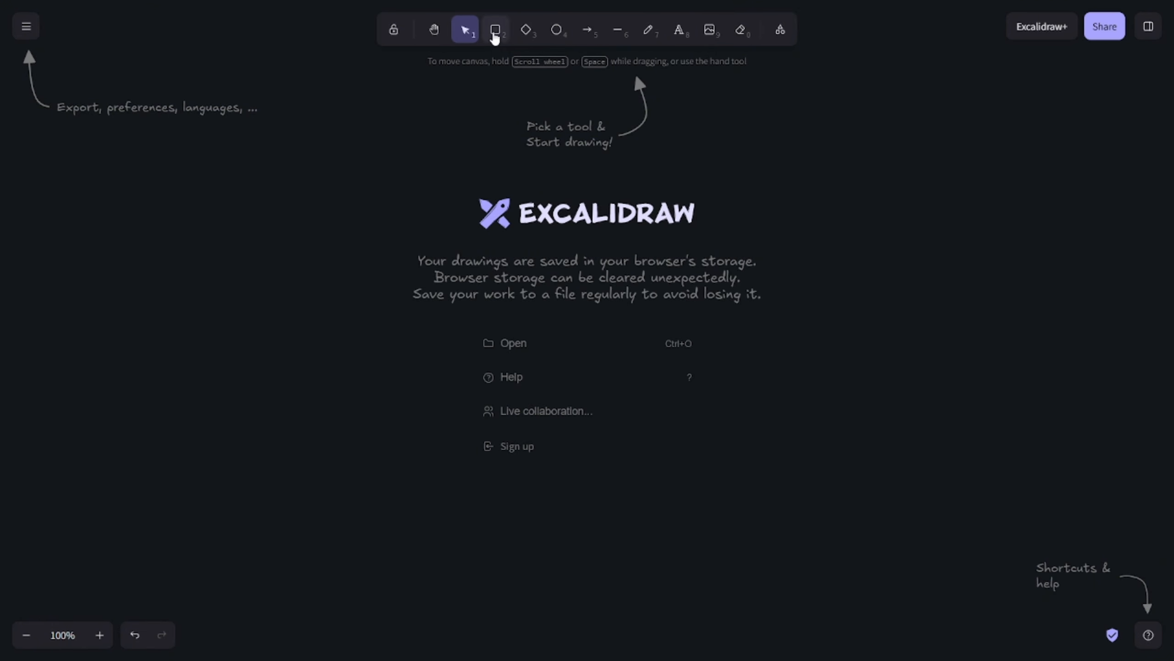
Draw a large, nearly square rectangle in the middle of the canvas and move it slightly down
click(495, 29)
mouse_move(439, 139)
mouse_down()
mouse_move(681, 382)
mouse_move(731, 407)
mouse_up()
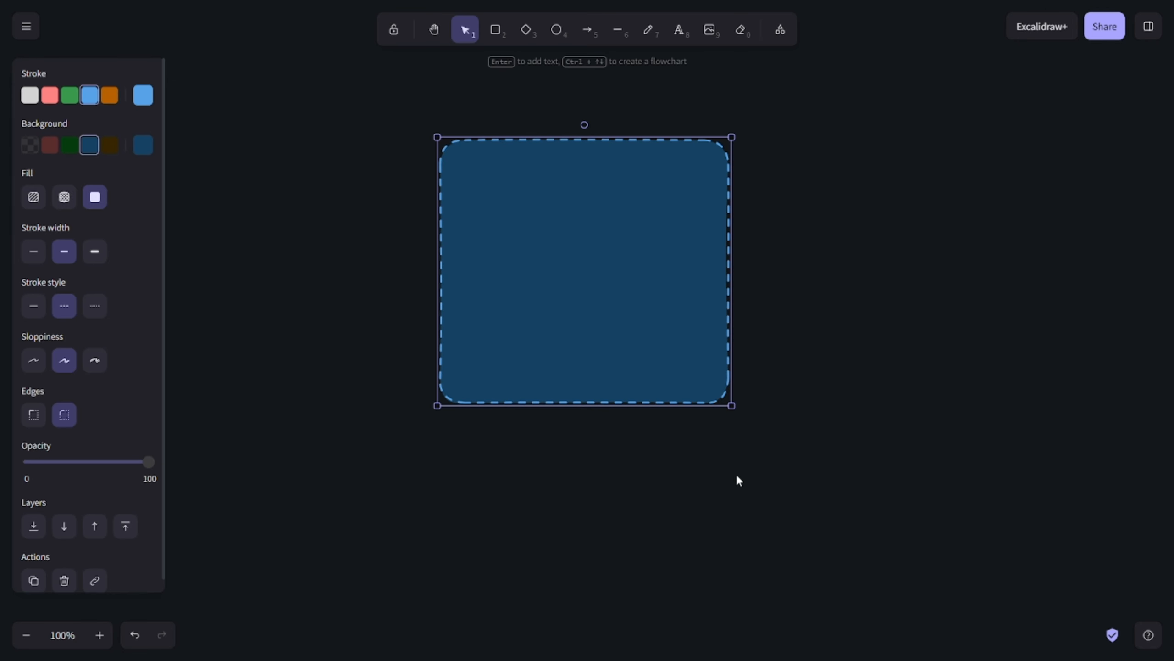
drag(556, 263, 548, 292)
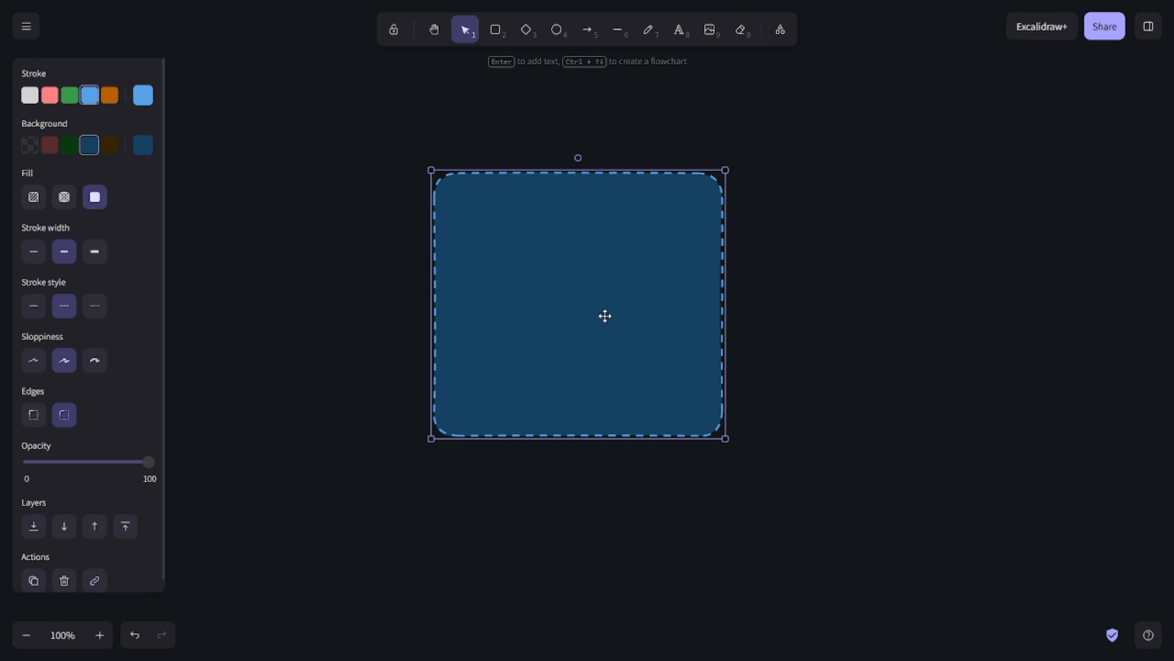
Try red and green backgrounds on the rectangle and return it to blue
click(51, 149)
click(70, 148)
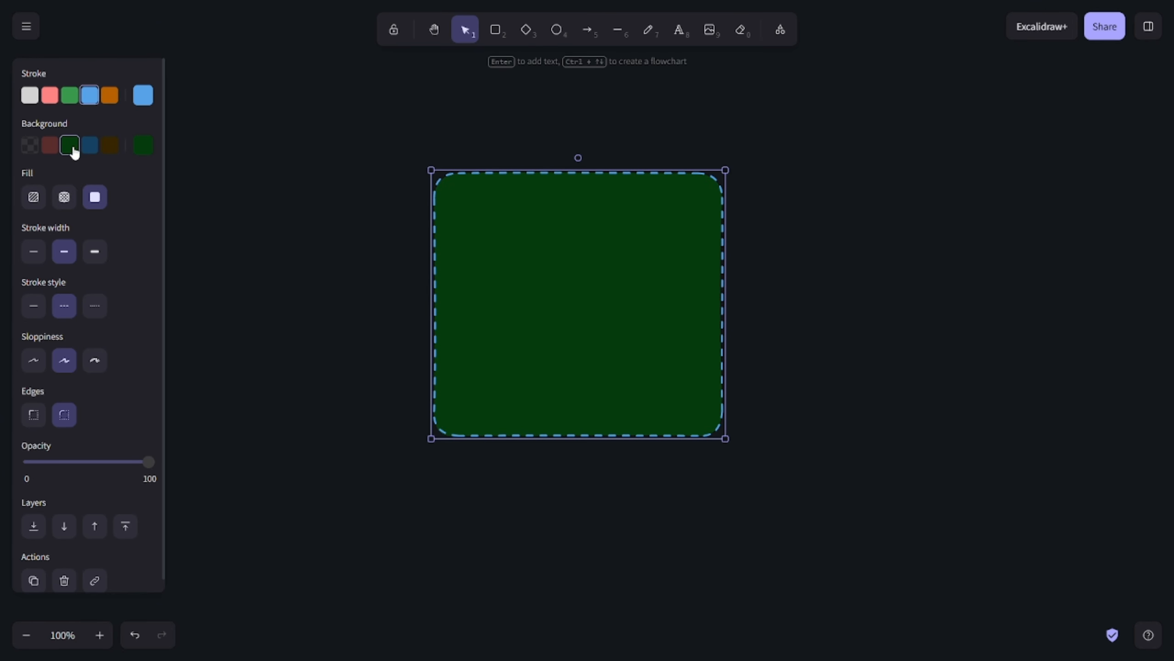
click(88, 148)
Try green, red and blue stroke colours on the rectangle and settle on orange
click(69, 96)
click(50, 95)
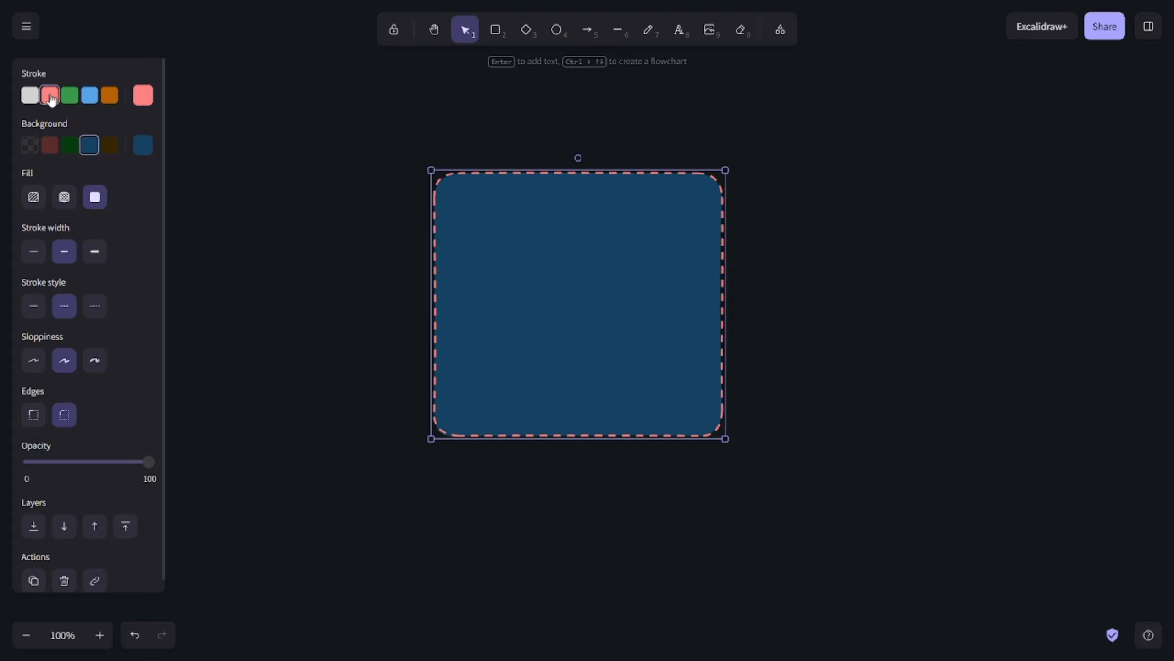
click(90, 95)
click(109, 96)
Try the hatched and cross-hatched fills on the rectangle and return to the solid fill
click(37, 198)
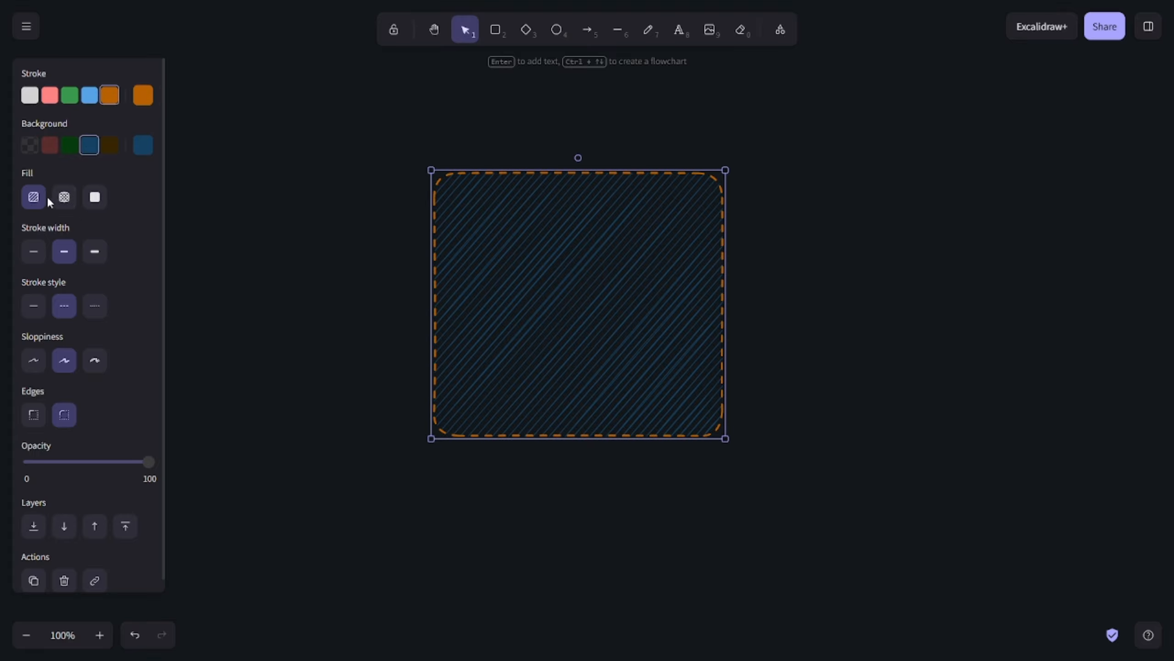
click(65, 198)
click(95, 204)
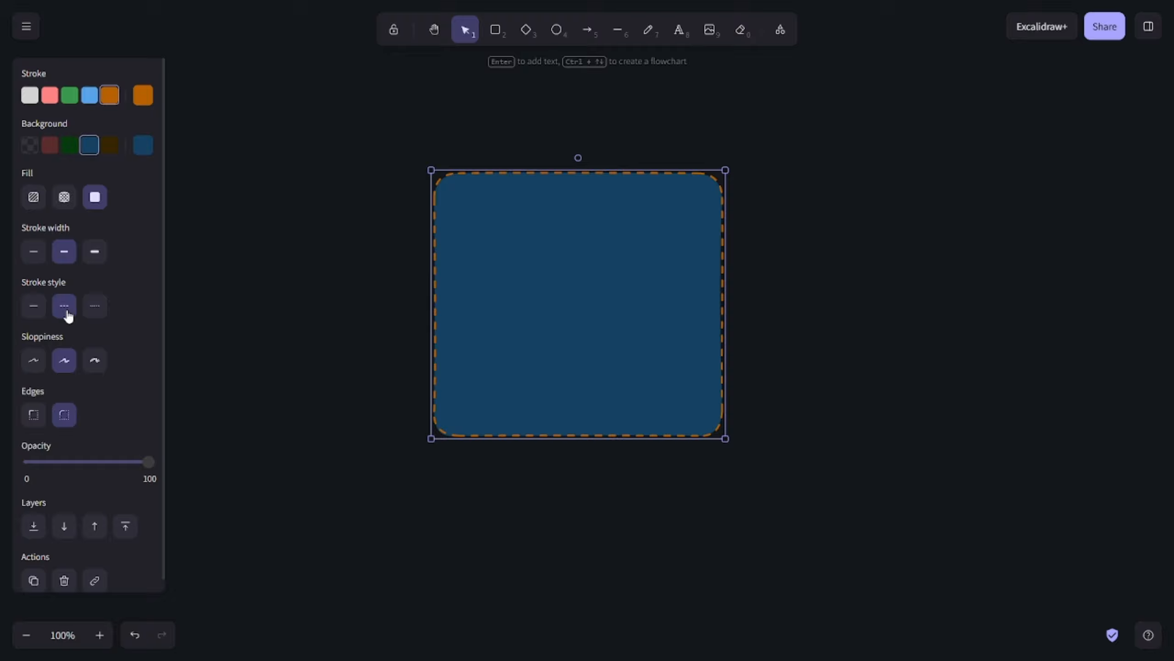
Give the rectangle the thickest stroke width and a solid stroke style
click(33, 259)
click(59, 257)
click(95, 255)
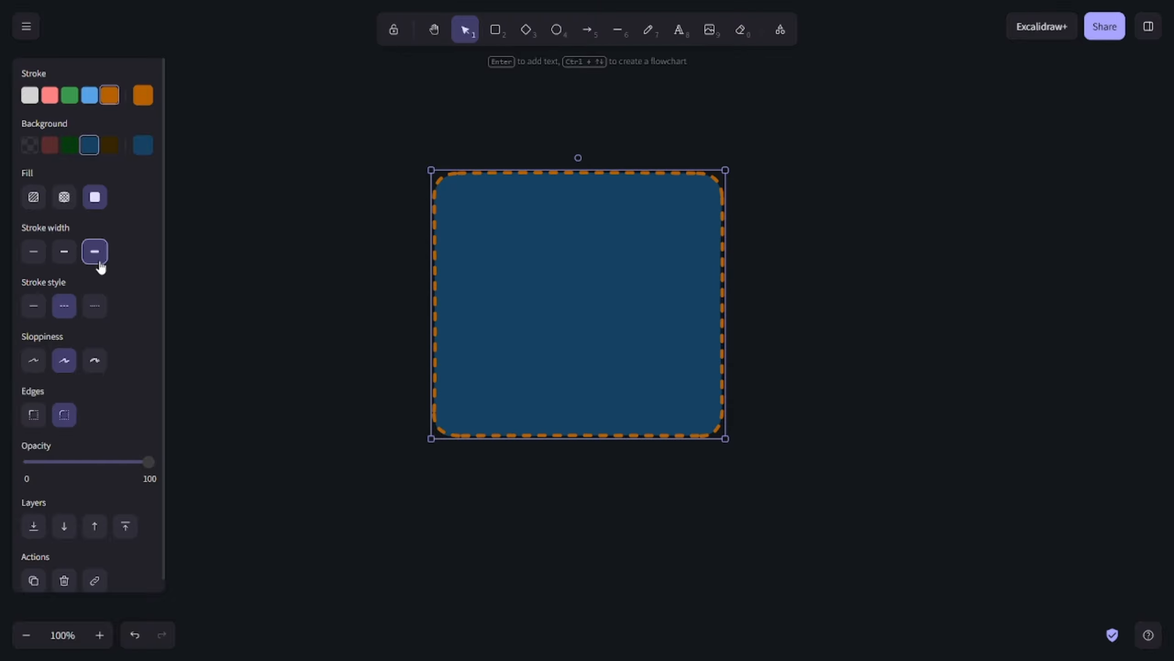
click(92, 309)
click(29, 311)
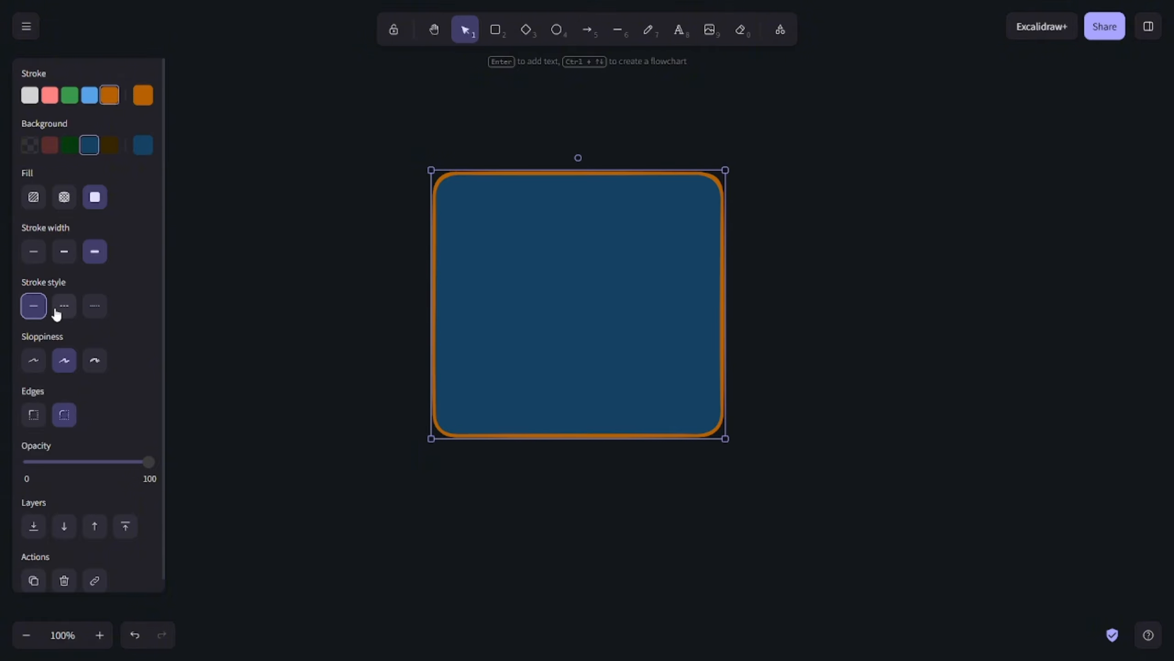
Try the sloppiness levels on the rectangle's outline and set the smoothest one
click(93, 365)
click(64, 362)
click(29, 365)
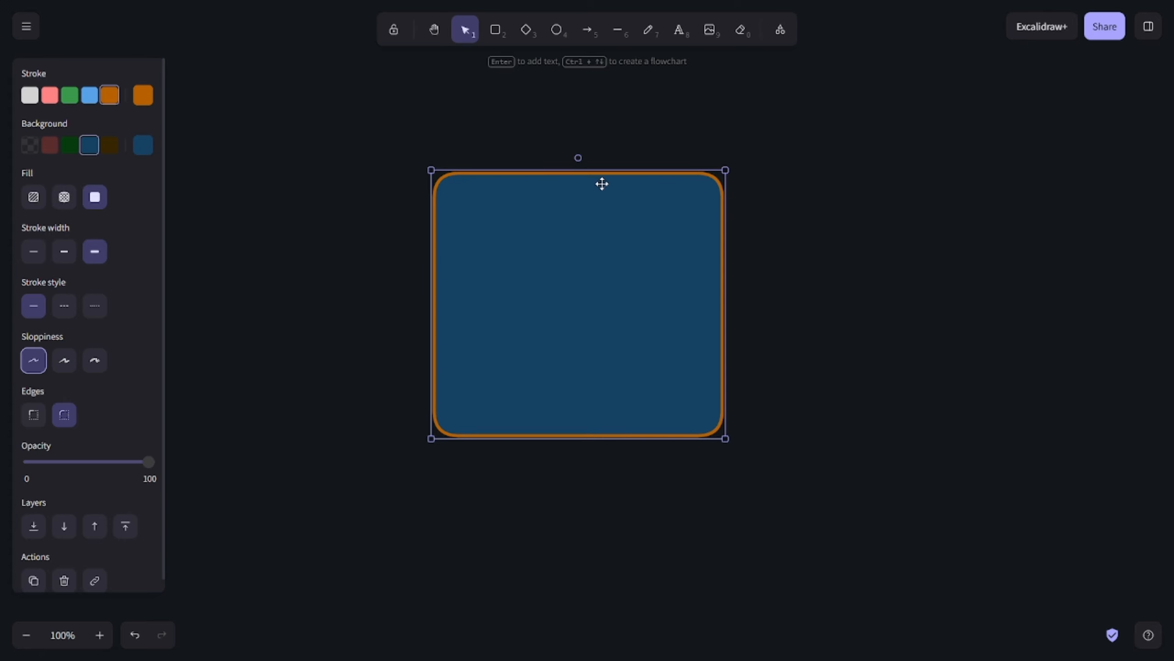
Try sharp edges and the opacity setting on the rectangle, keeping round edges and 100 opacity
scroll(64, 333, down, 1)
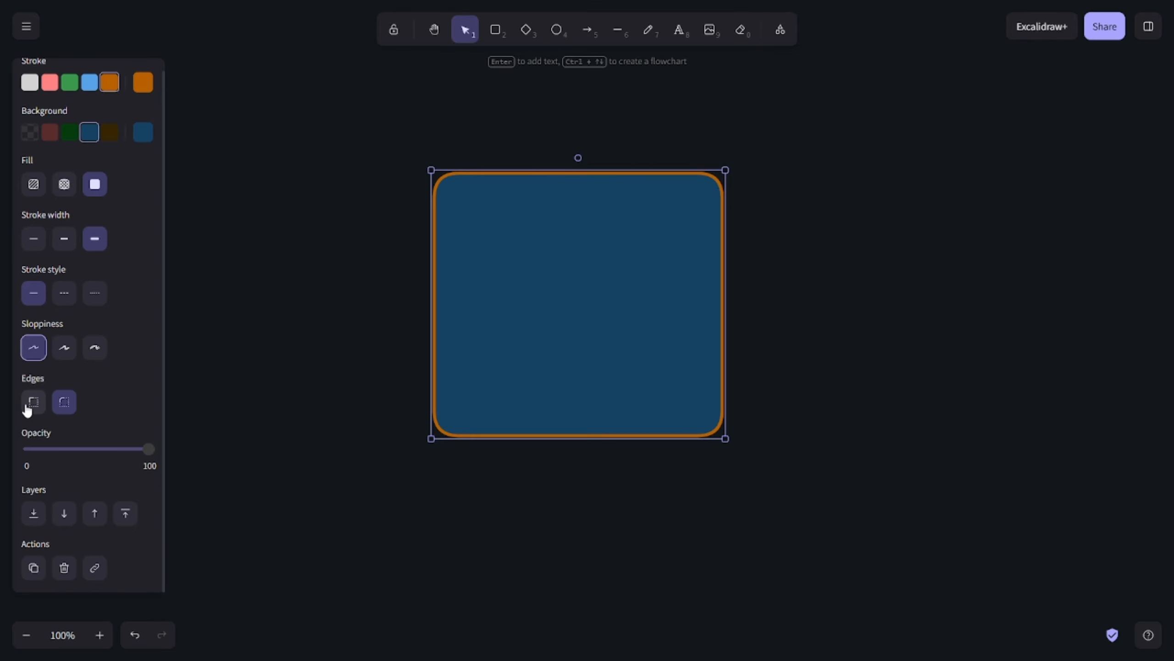
click(28, 407)
click(63, 407)
drag(150, 453, 175, 454)
click(244, 417)
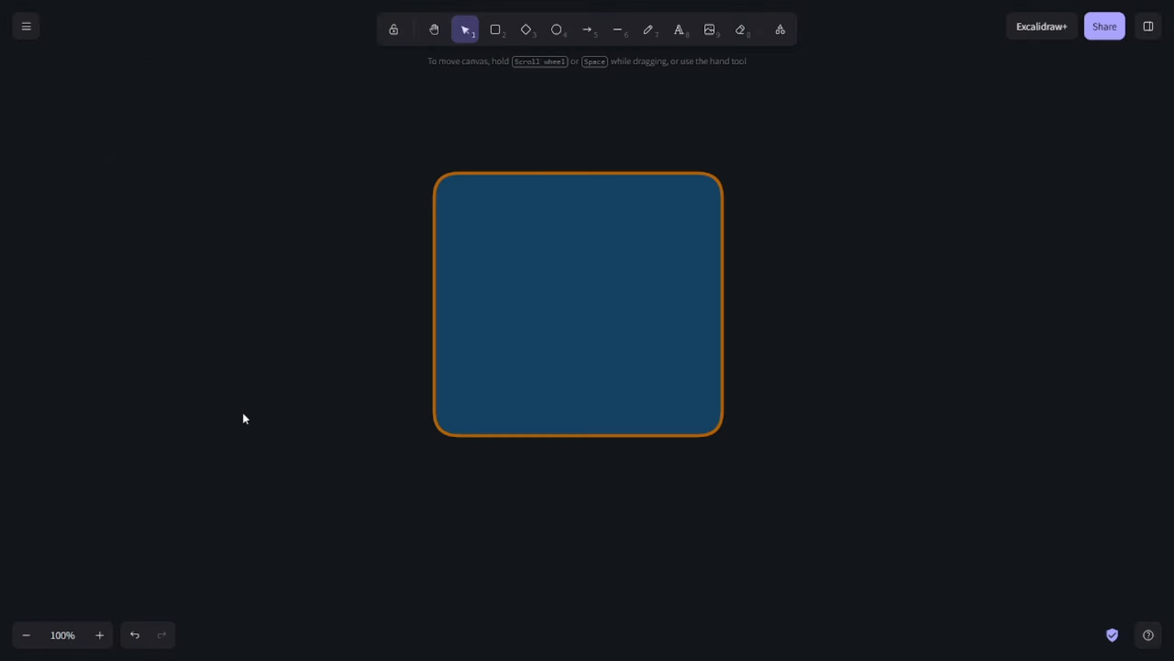
Move the rectangle up and to the left on the canvas and shrink it to make room for more shapes
drag(593, 286, 508, 261)
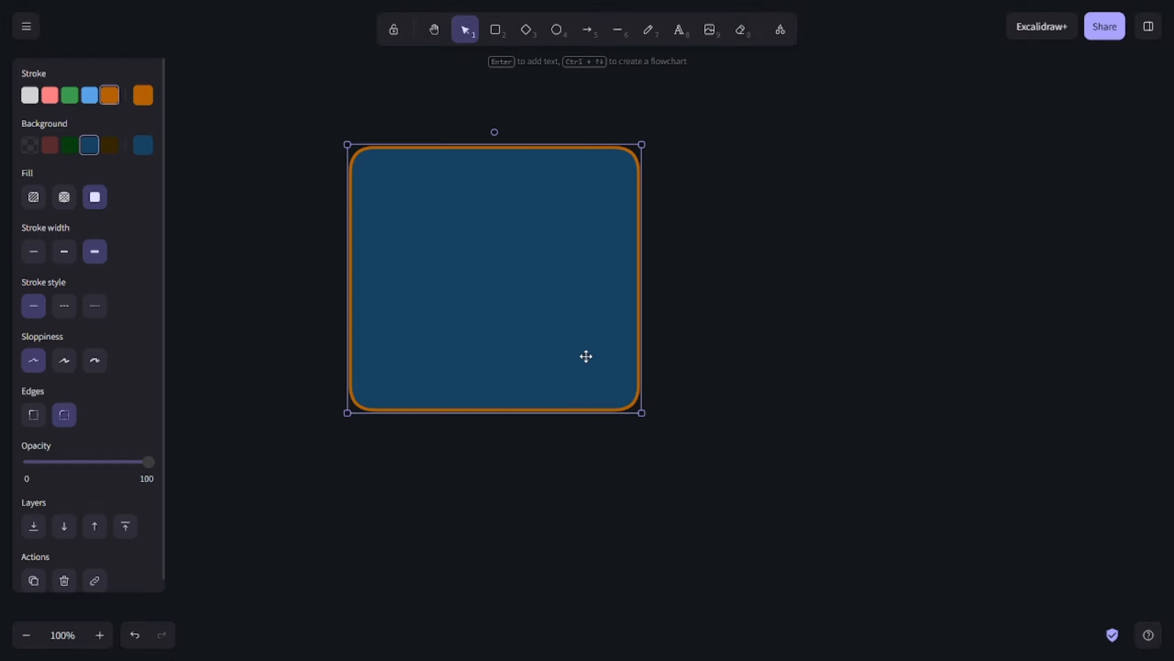
drag(641, 414, 524, 290)
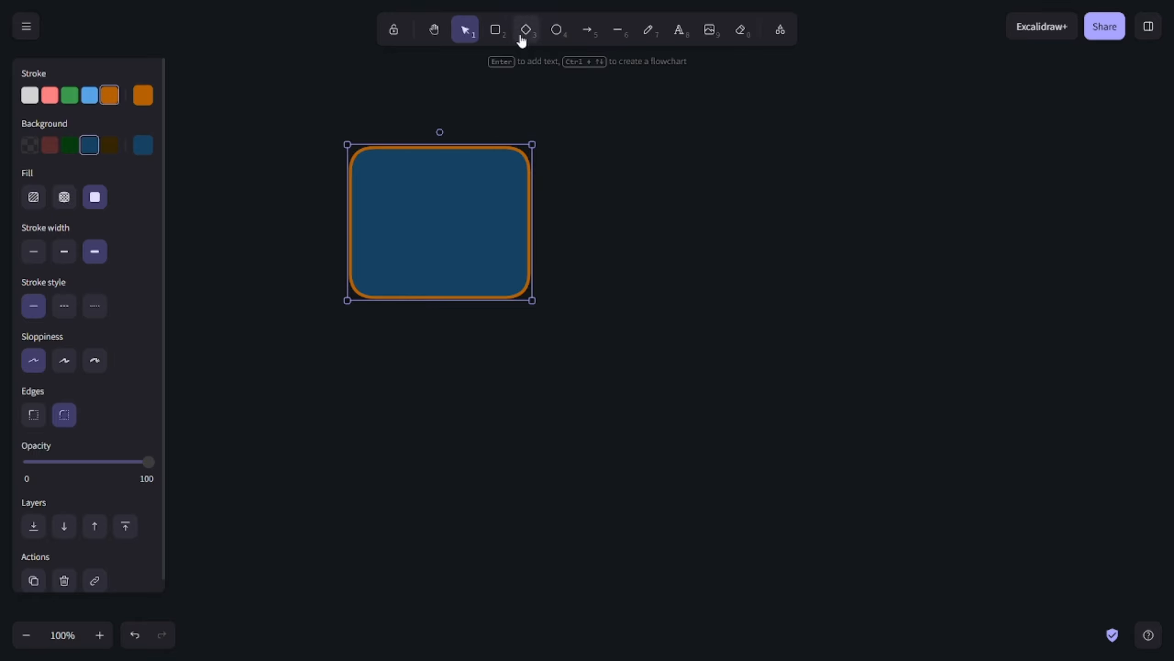
Draw a diamond to the right of the rectangle, slightly taller than it and in the same style
click(496, 30)
click(536, 32)
drag(581, 146, 710, 313)
click(641, 412)
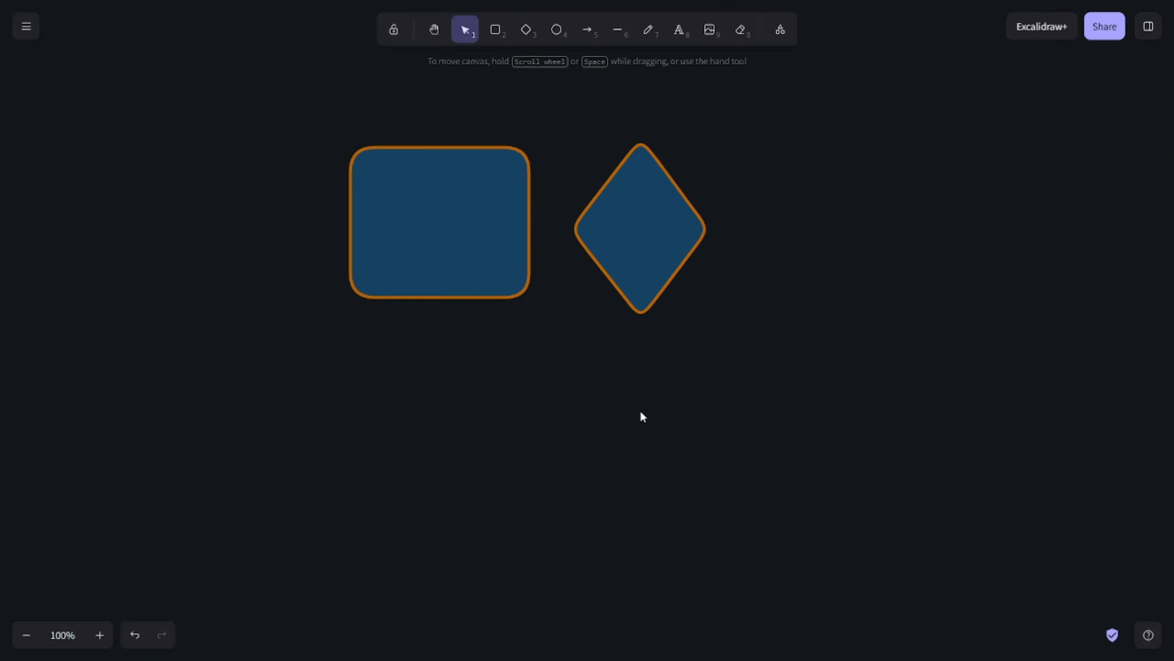
Insert the image pngwing.com (14) from the Downloads folder onto the canvas
click(555, 32)
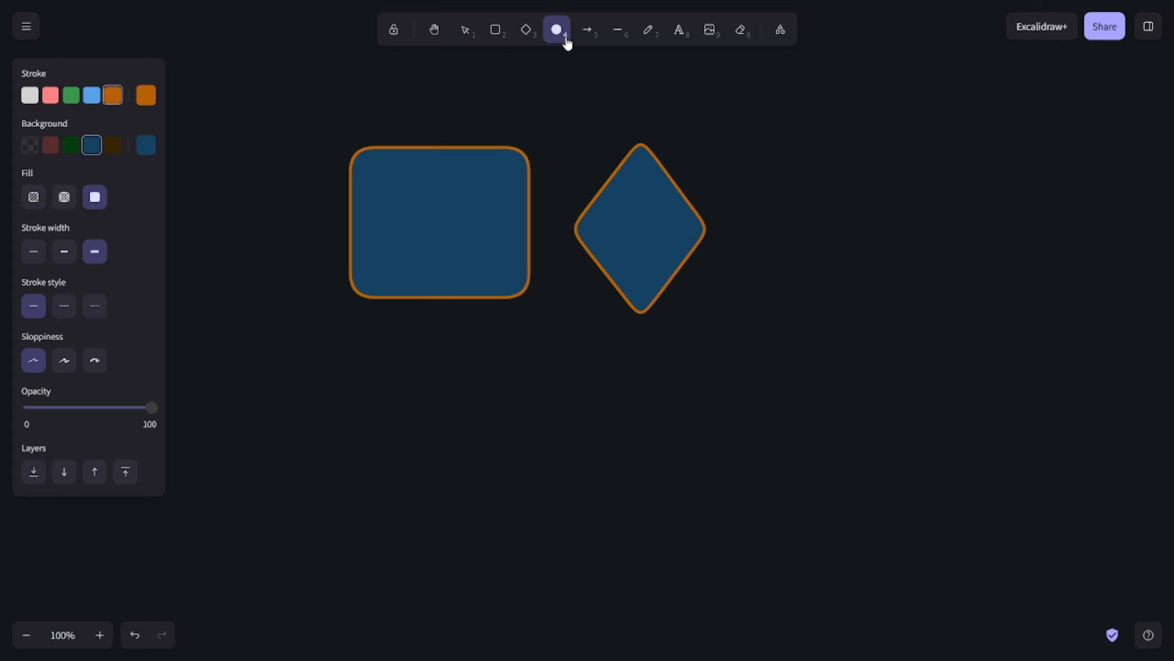
click(710, 37)
scroll(217, 277, down, 2)
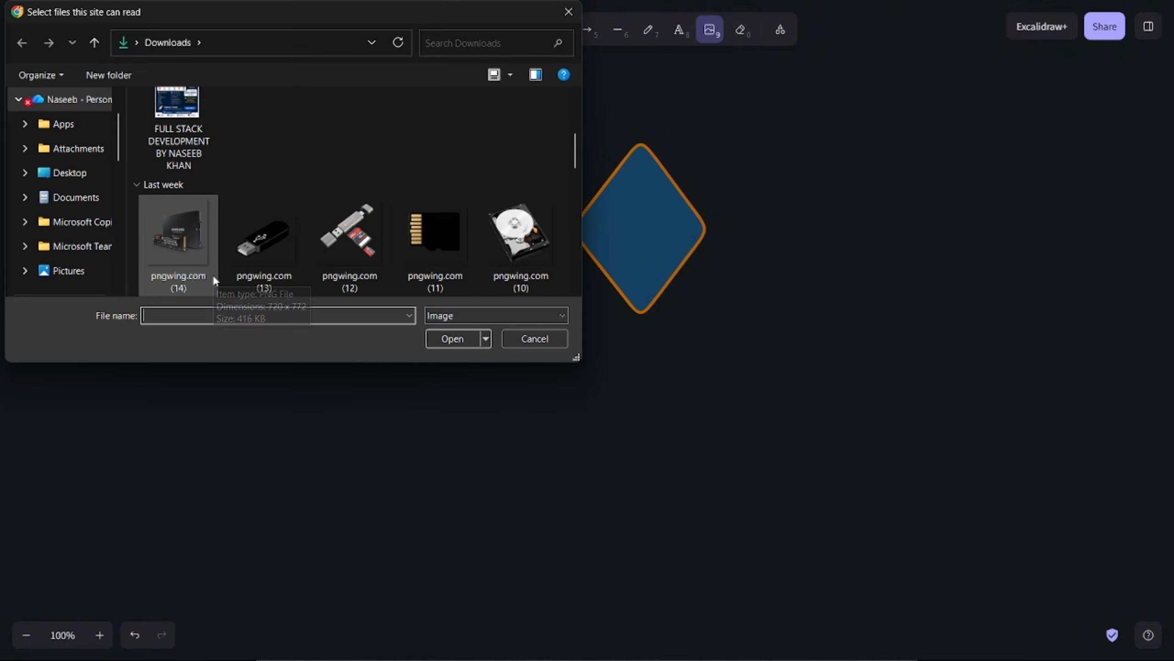
click(192, 244)
click(452, 338)
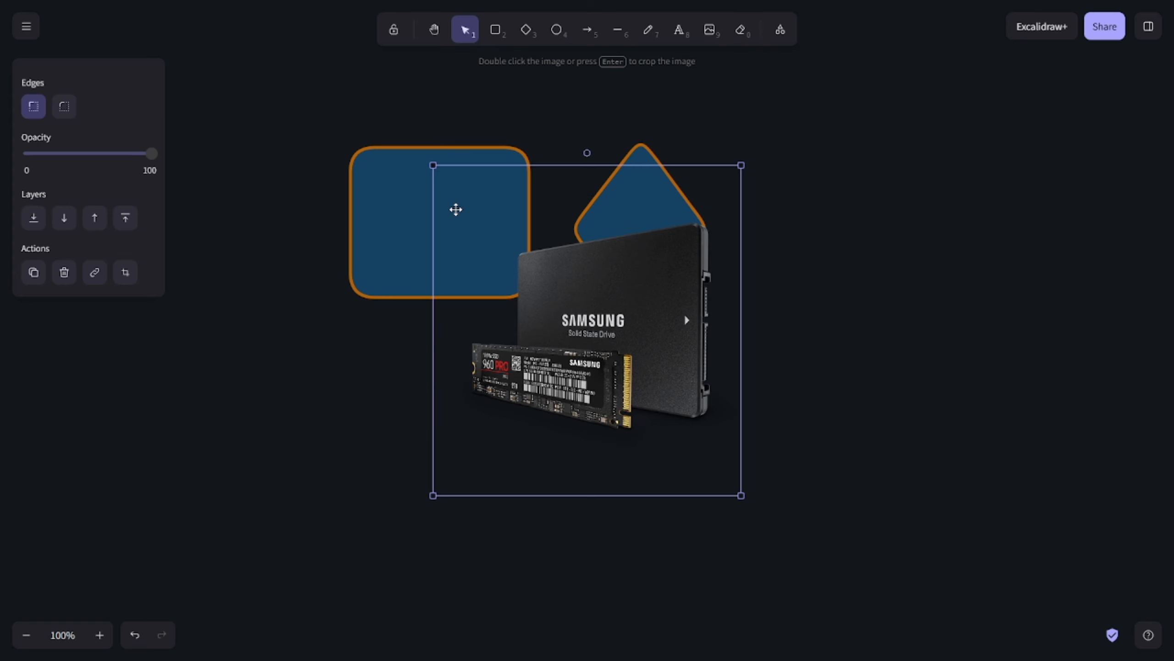
Shrink the SSD image slightly and place it to the right of the diamond
drag(432, 165, 472, 208)
drag(563, 348, 845, 261)
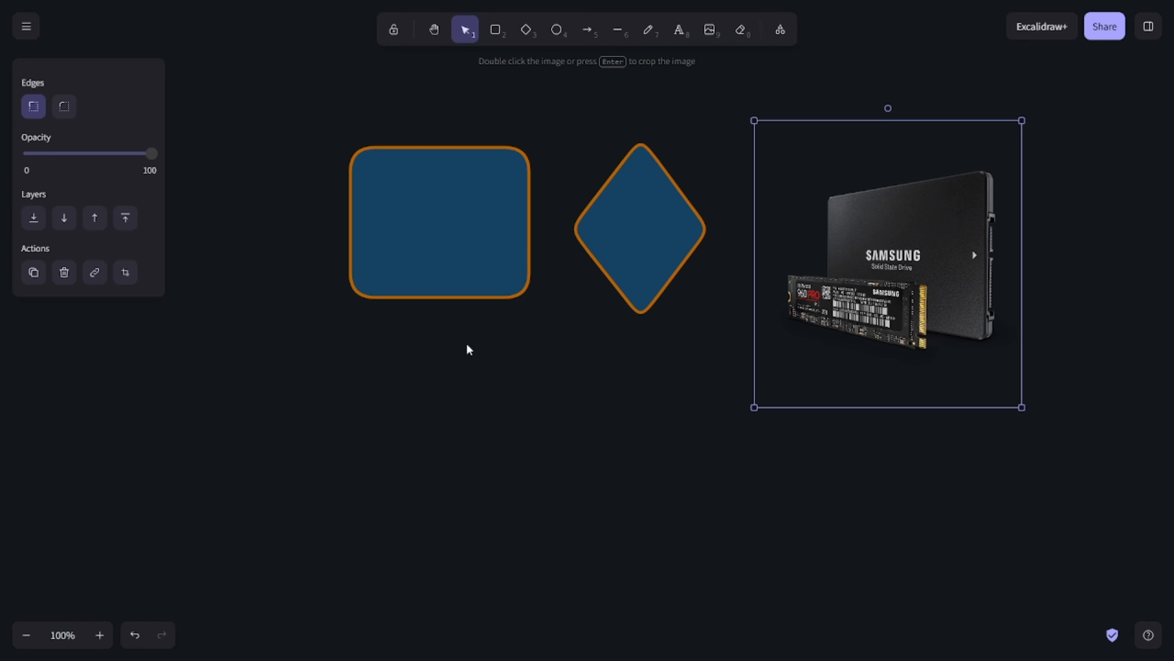
click(555, 388)
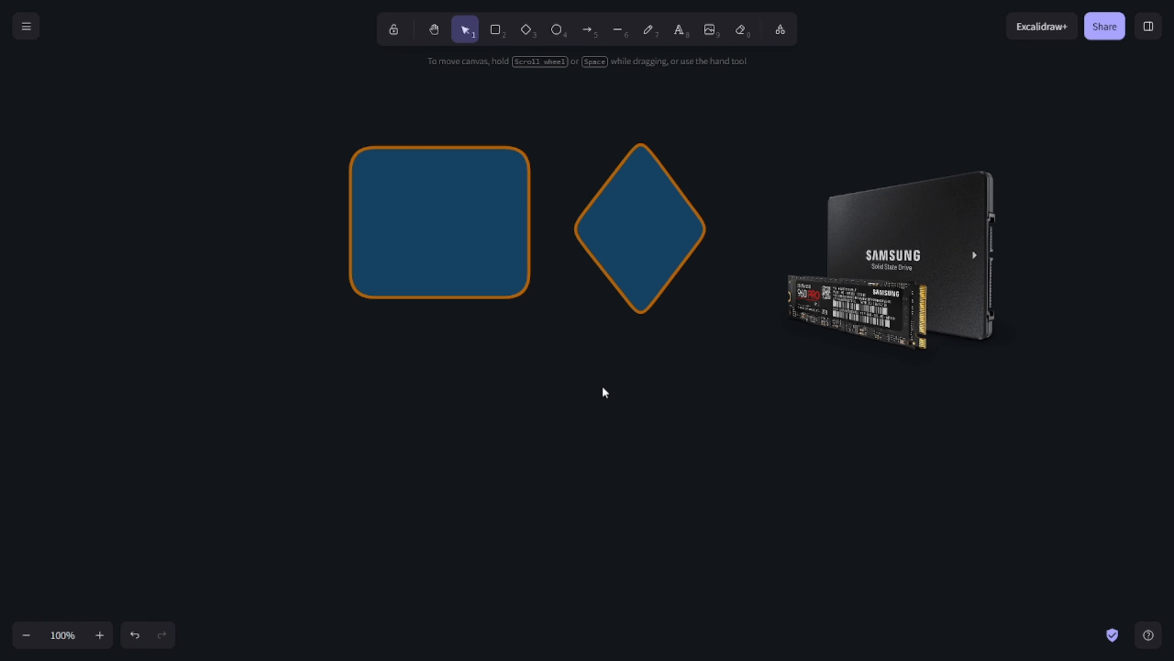
Draw a thick light-red freehand scribble below the rectangle
click(648, 32)
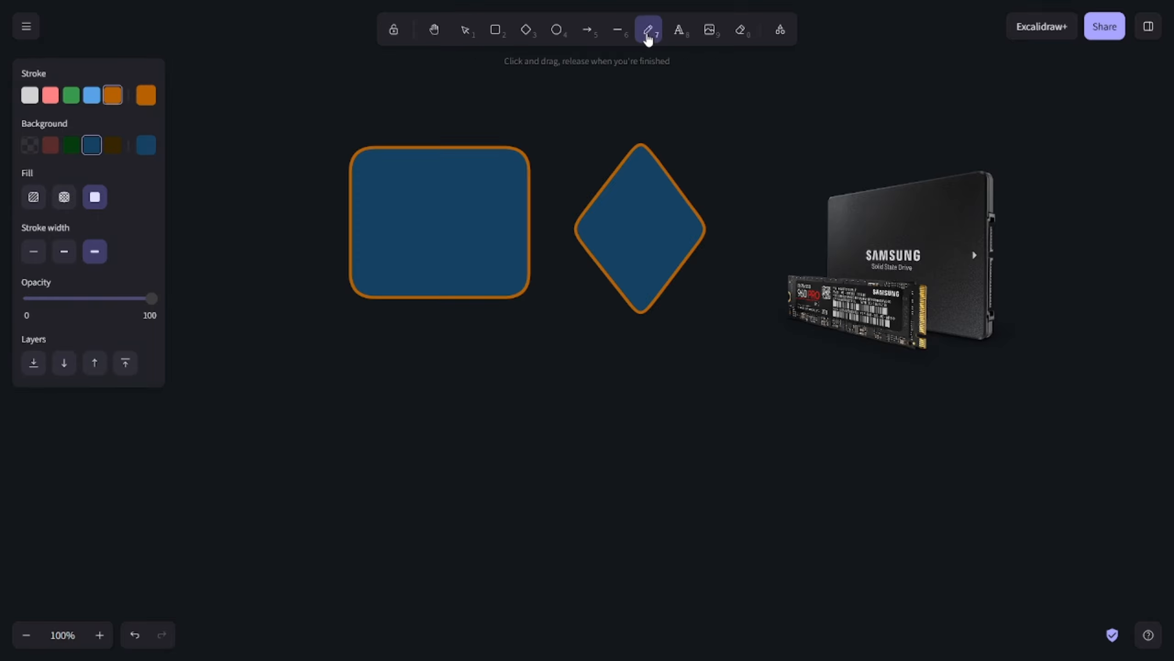
click(65, 98)
click(50, 98)
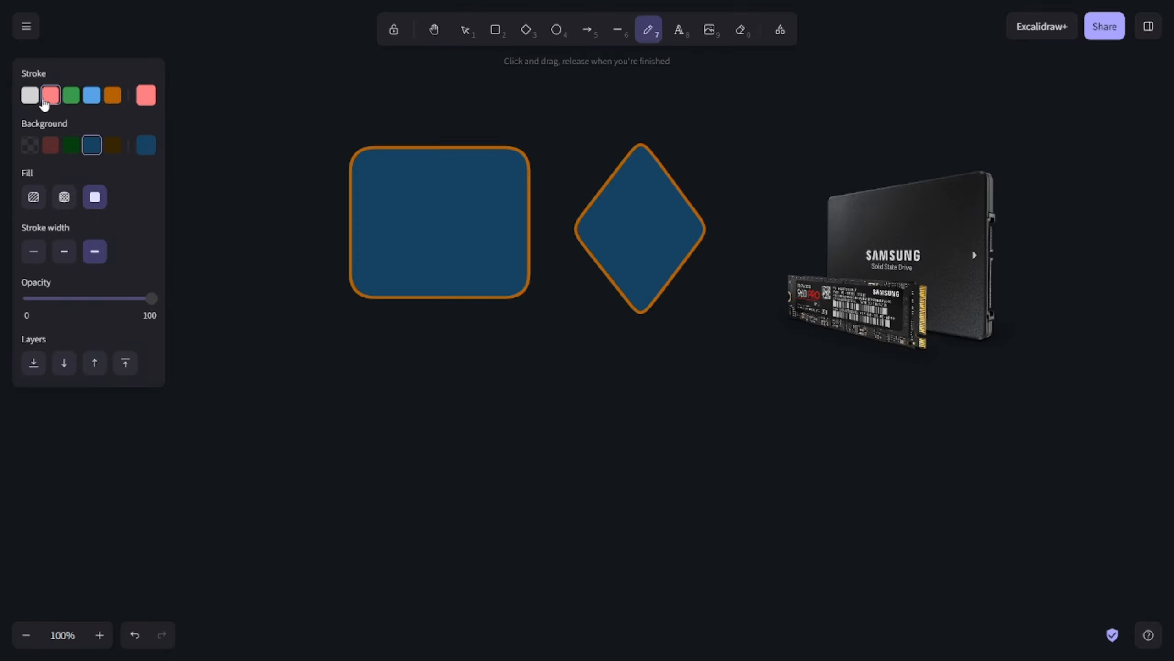
mouse_move(370, 434)
mouse_down()
mouse_move(459, 416)
mouse_move(483, 456)
mouse_move(436, 501)
mouse_move(455, 472)
mouse_up()
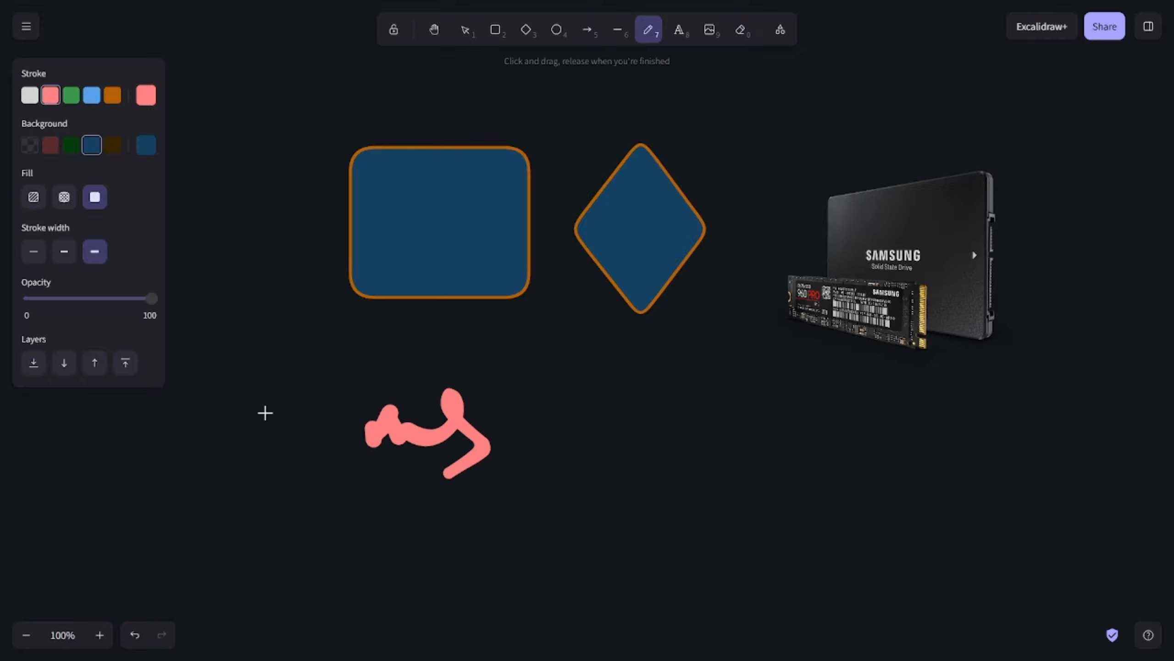
Set the pen to the thinnest stroke width and draw two freehand scribbles below and right of the thick one
click(95, 251)
click(32, 258)
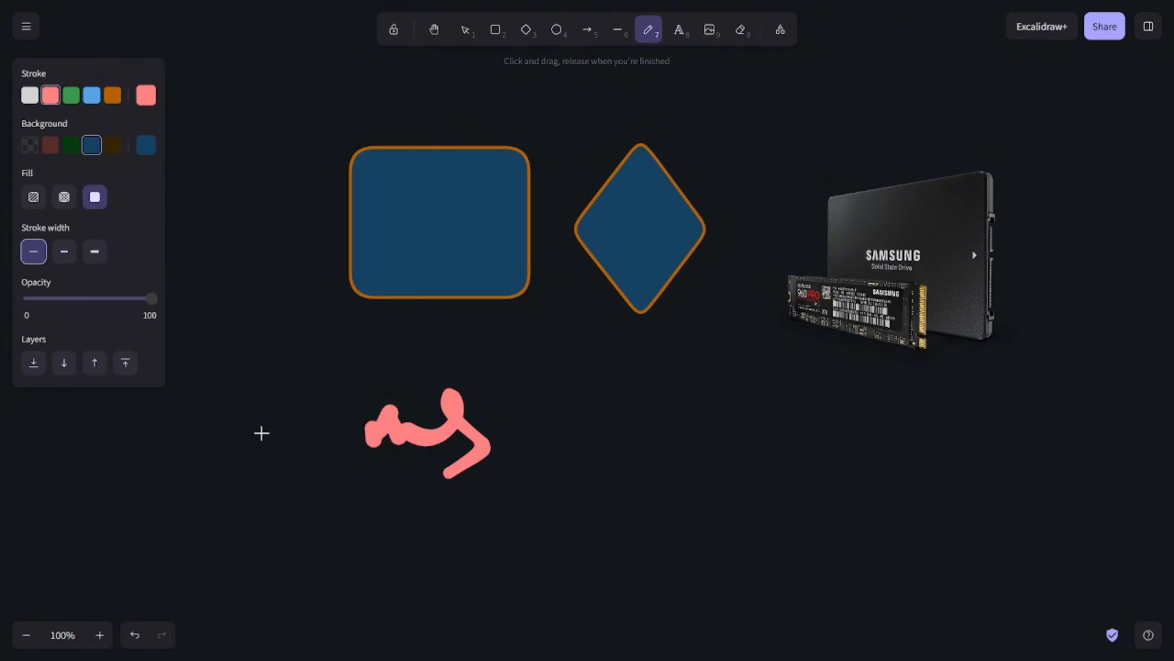
drag(420, 541, 553, 567)
mouse_move(569, 511)
mouse_down()
mouse_move(649, 492)
mouse_move(693, 416)
mouse_up()
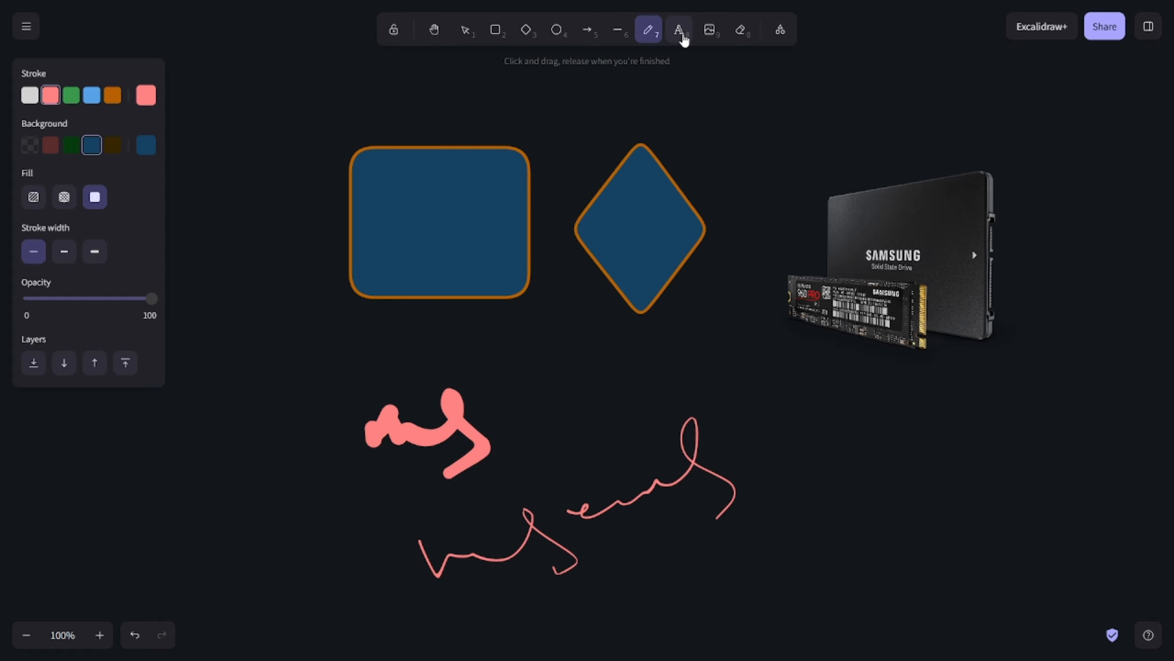
Add the text "sdfsadfsadf" below the gap between the rectangle and the diamond
click(681, 32)
click(550, 364)
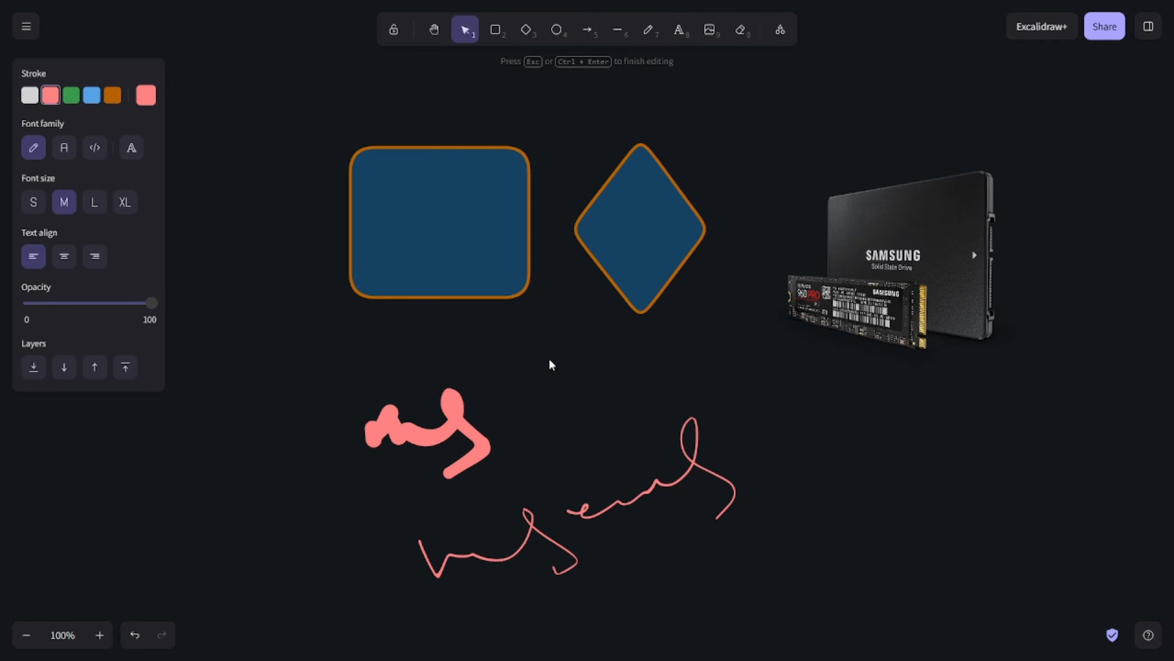
key(Escape)
text(sdfsadfsadf)
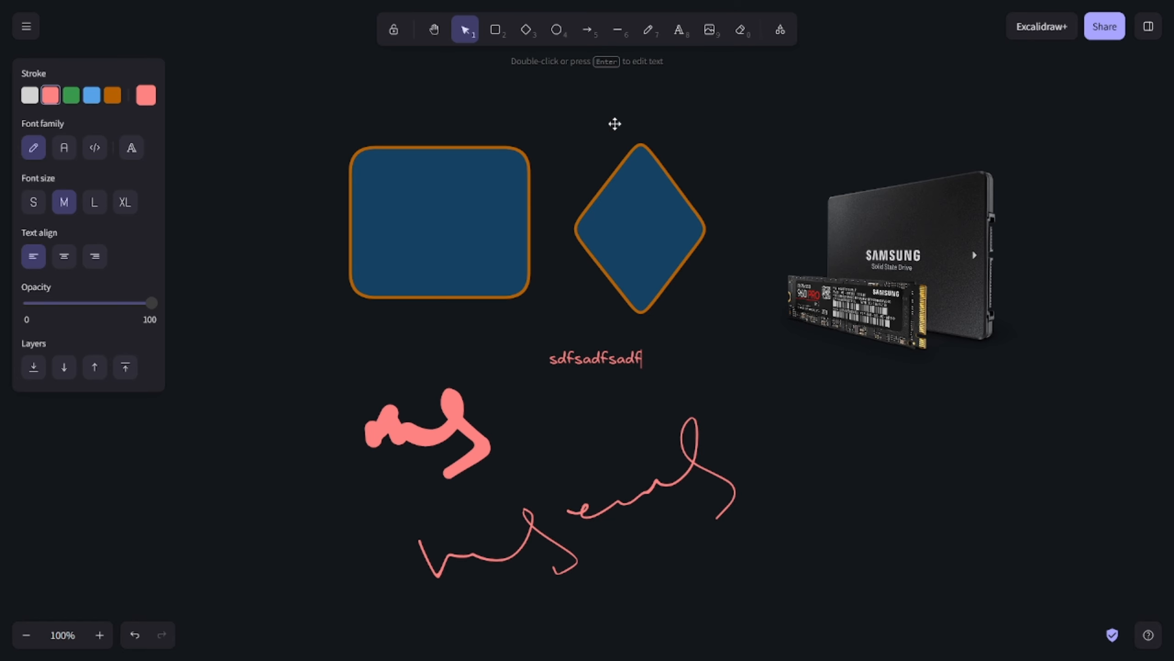
Draw thin arrows from the rectangle and the diamond to the text, and a short one between the two shapes
click(590, 33)
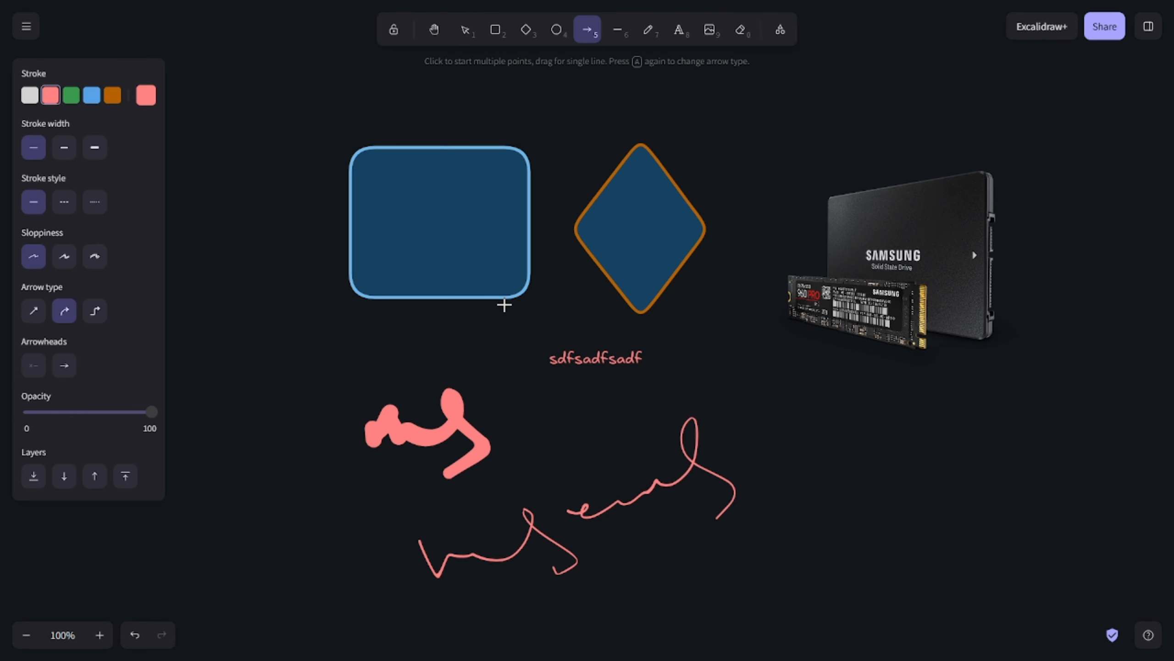
drag(504, 306, 545, 354)
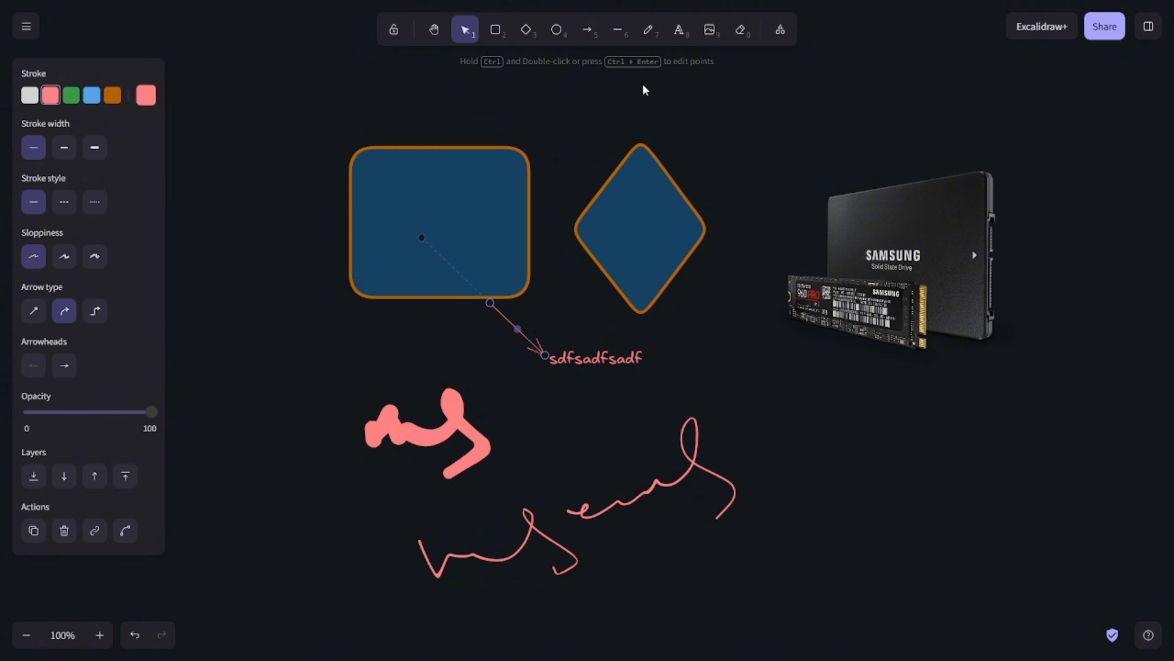
key(a)
drag(654, 309, 648, 346)
key(a)
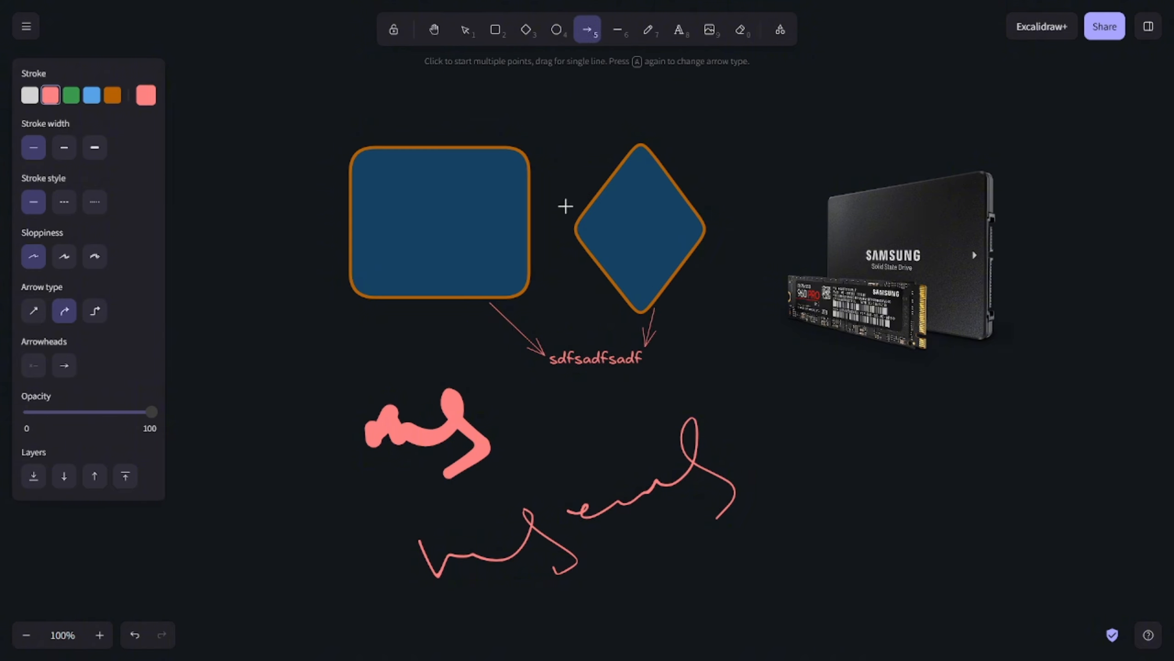
drag(542, 167, 571, 206)
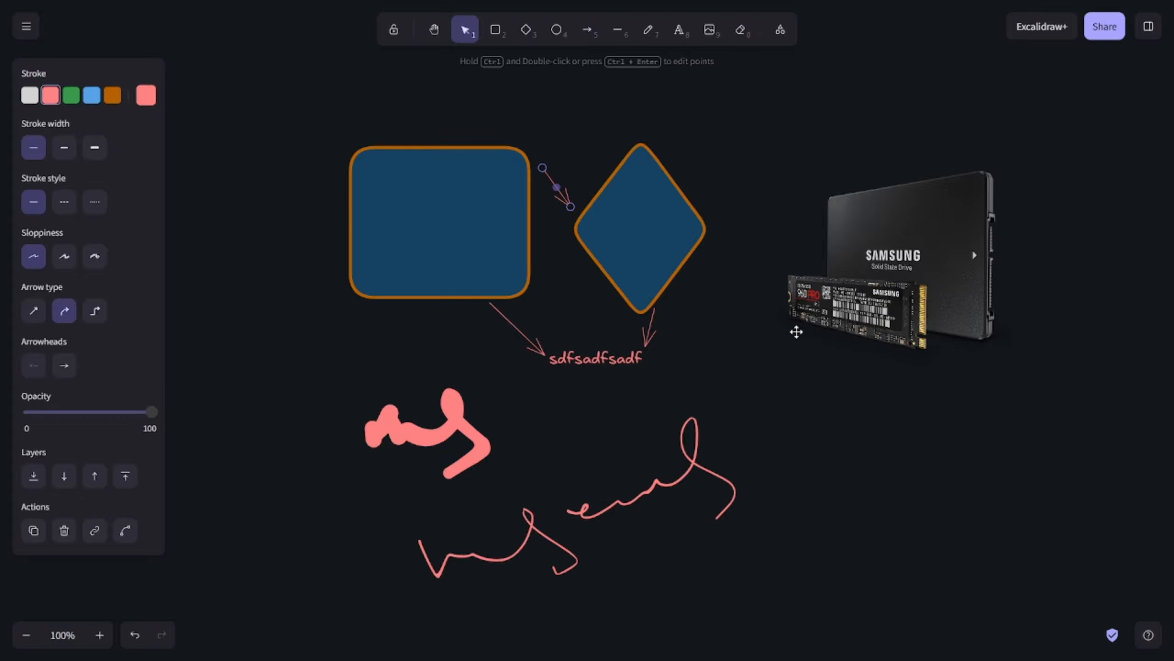
Draw an arrow from the SSD image to the text and give it the thickest stroke width
key(a)
drag(808, 322, 656, 344)
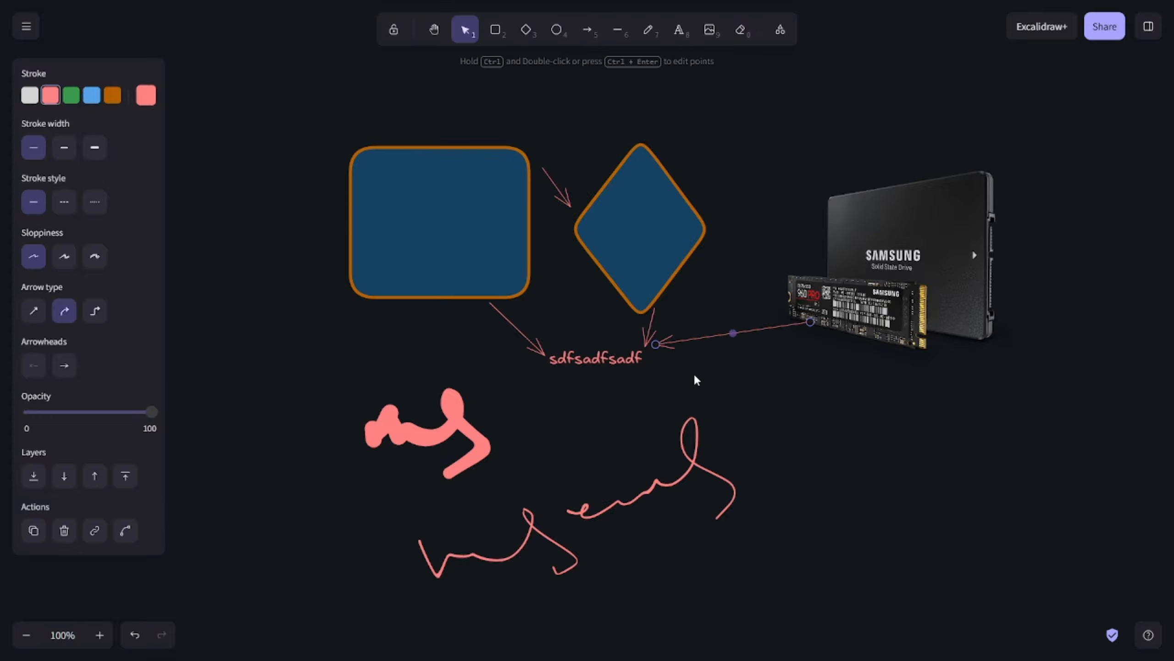
click(95, 148)
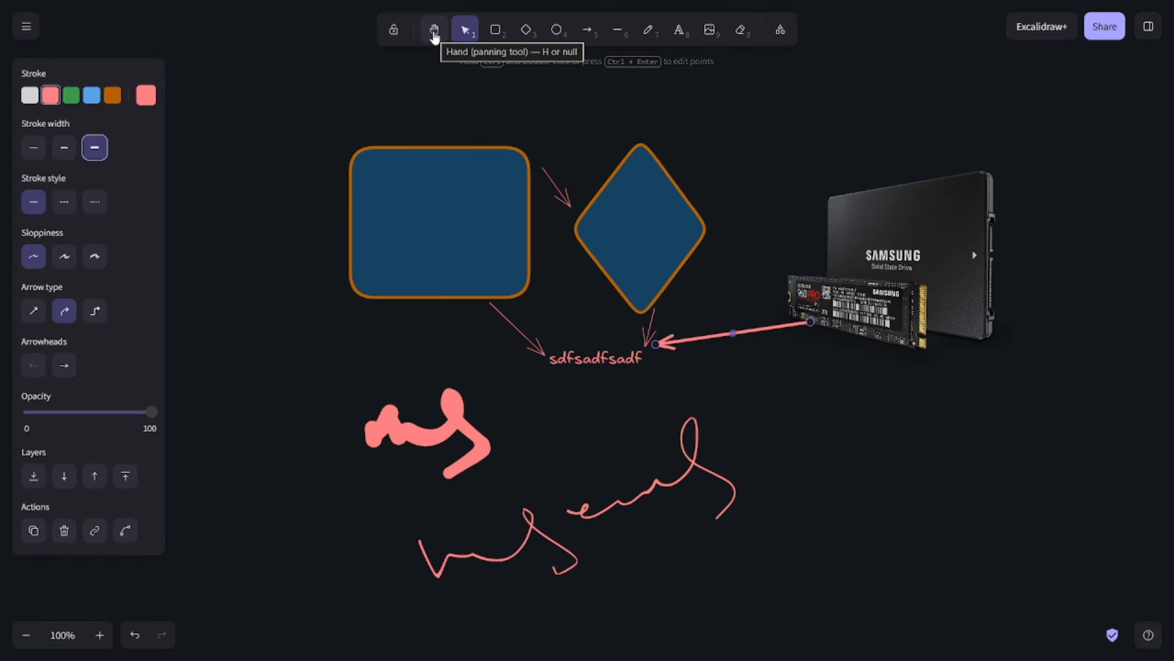
Pan the canvas in several directions with the Hand tool to view the drawing
click(434, 33)
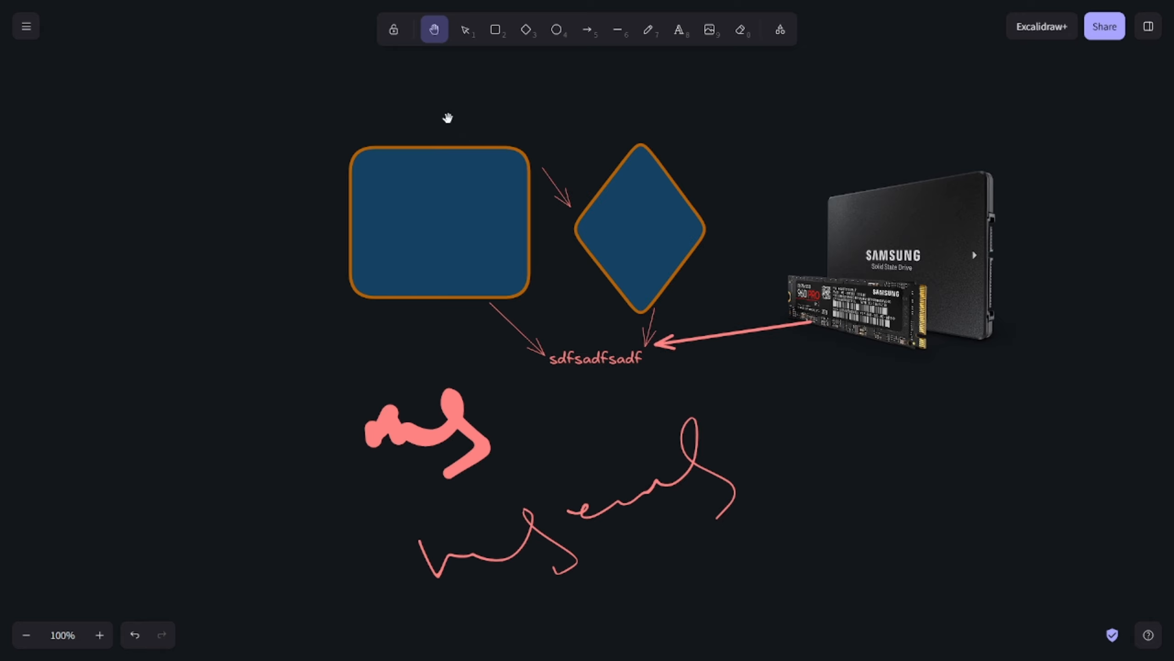
drag(454, 130, 499, 168)
drag(608, 148, 537, 92)
drag(583, 260, 501, 259)
drag(510, 381, 630, 303)
drag(794, 364, 688, 442)
drag(846, 386, 789, 457)
drag(994, 388, 907, 316)
drag(464, 414, 686, 380)
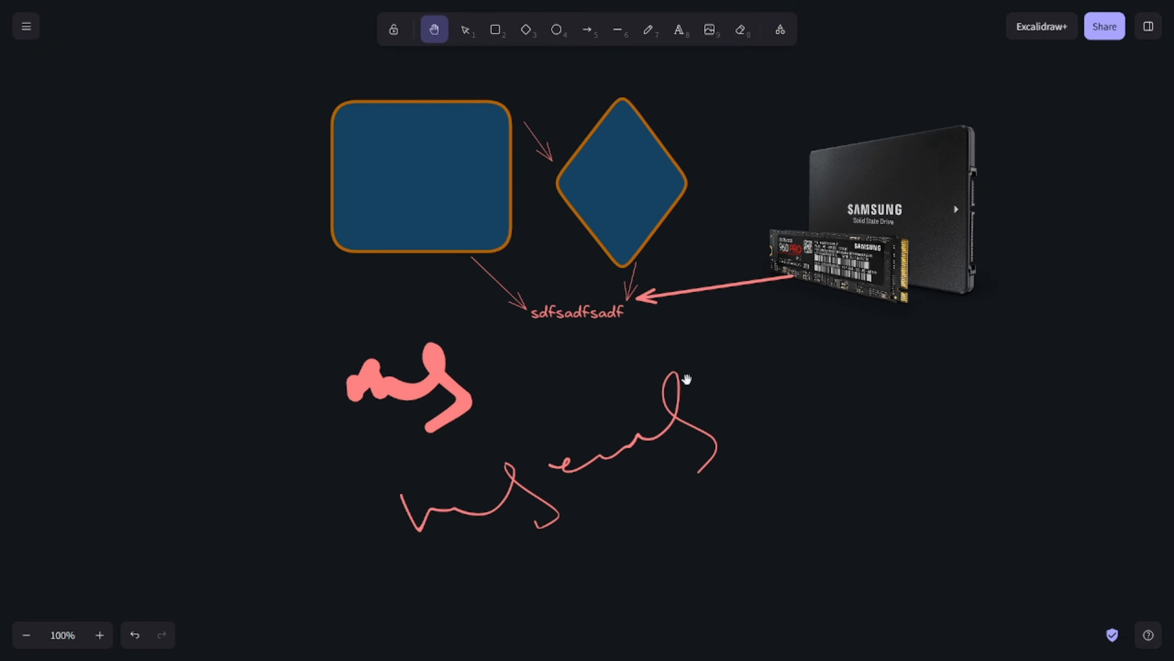
drag(422, 359, 537, 388)
drag(412, 338, 428, 400)
drag(888, 590, 760, 478)
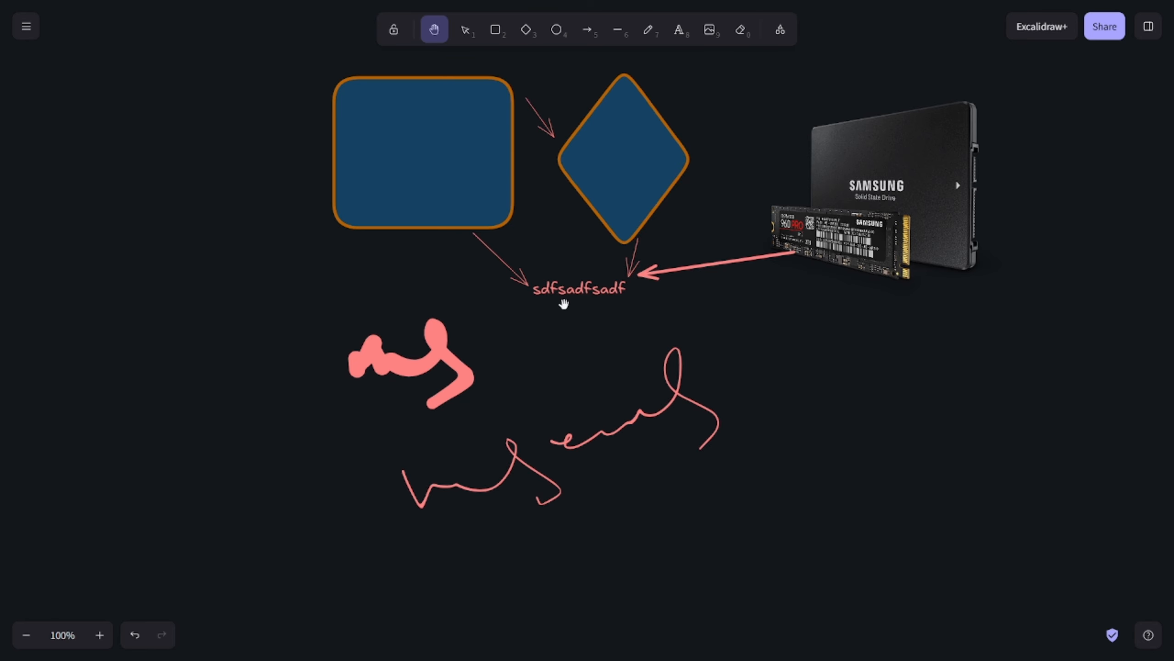
Zoom in closely on the text, zoom back out to 80% and recentre the drawing
scroll(562, 293, up, 3)
scroll(562, 294, up, 10)
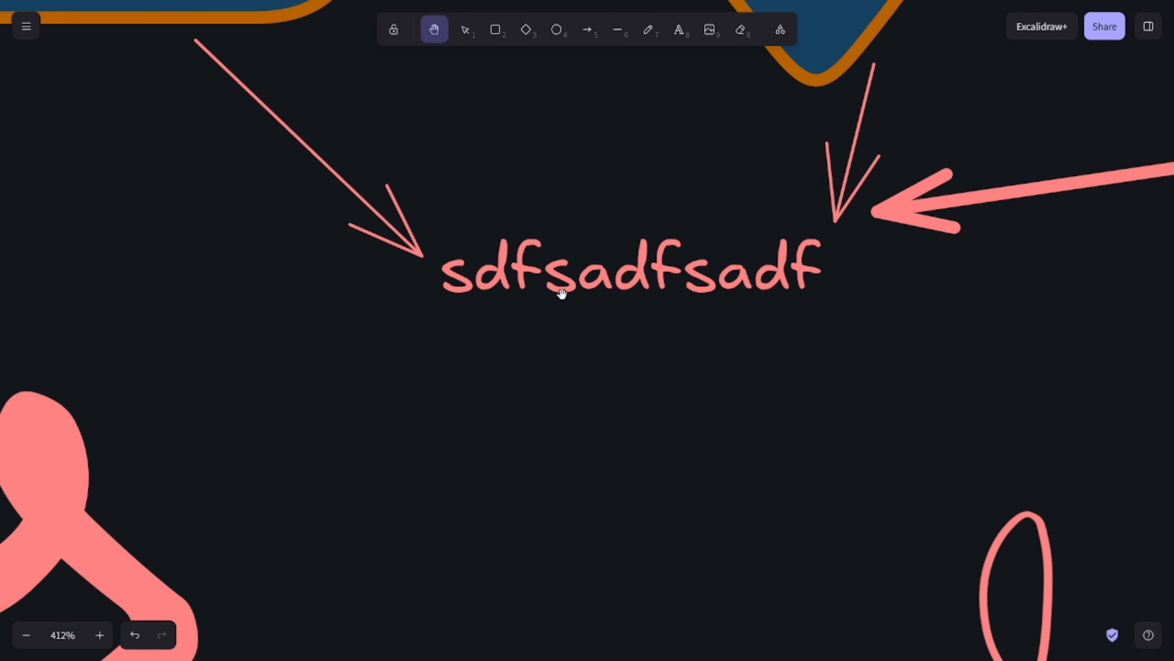
scroll(562, 293, down, 10)
drag(411, 279, 439, 325)
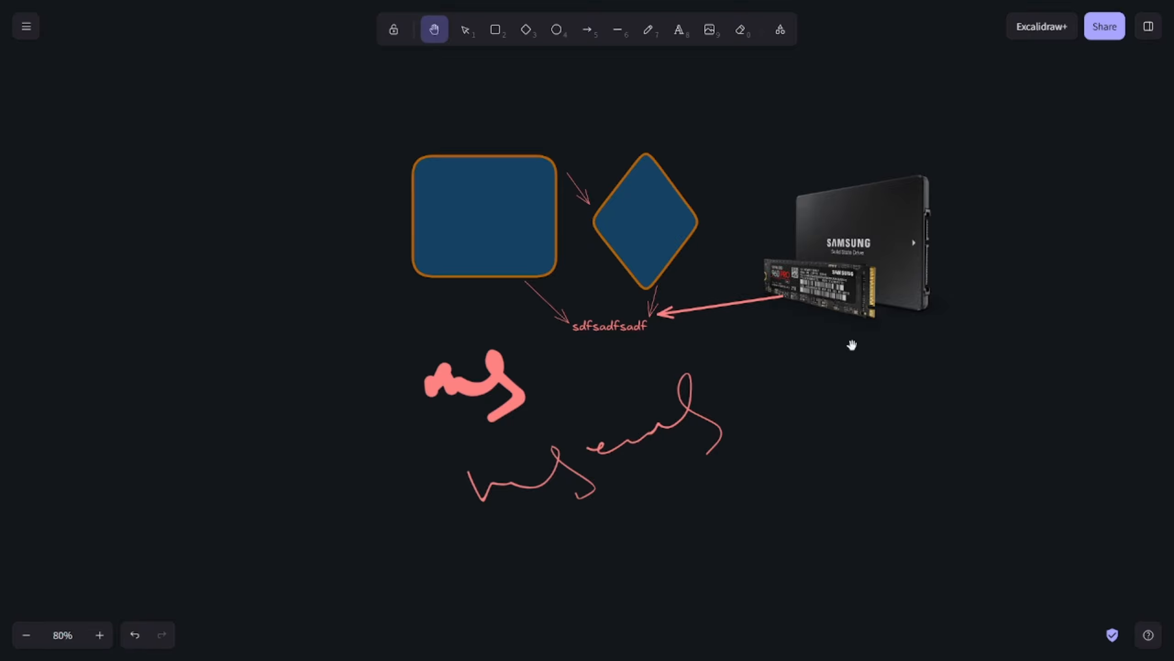
drag(966, 296, 874, 308)
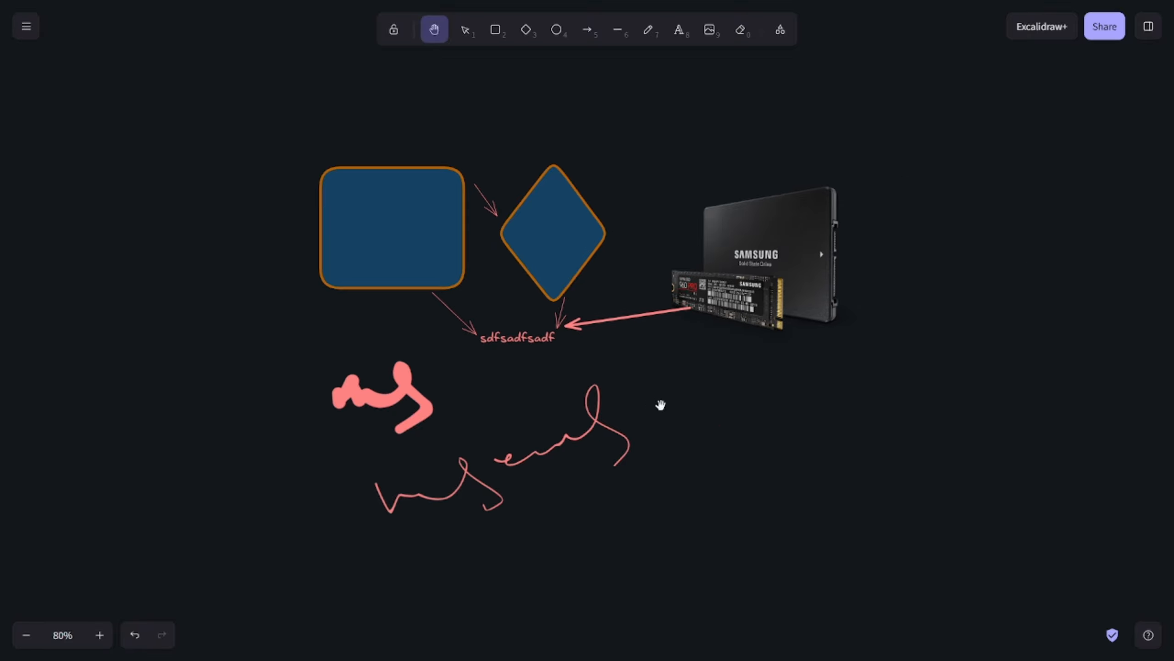
drag(706, 368, 818, 362)
Rotate the rectangle by almost half a turn so it sits tilted, and shrink and reposition it left of the diamond
click(470, 37)
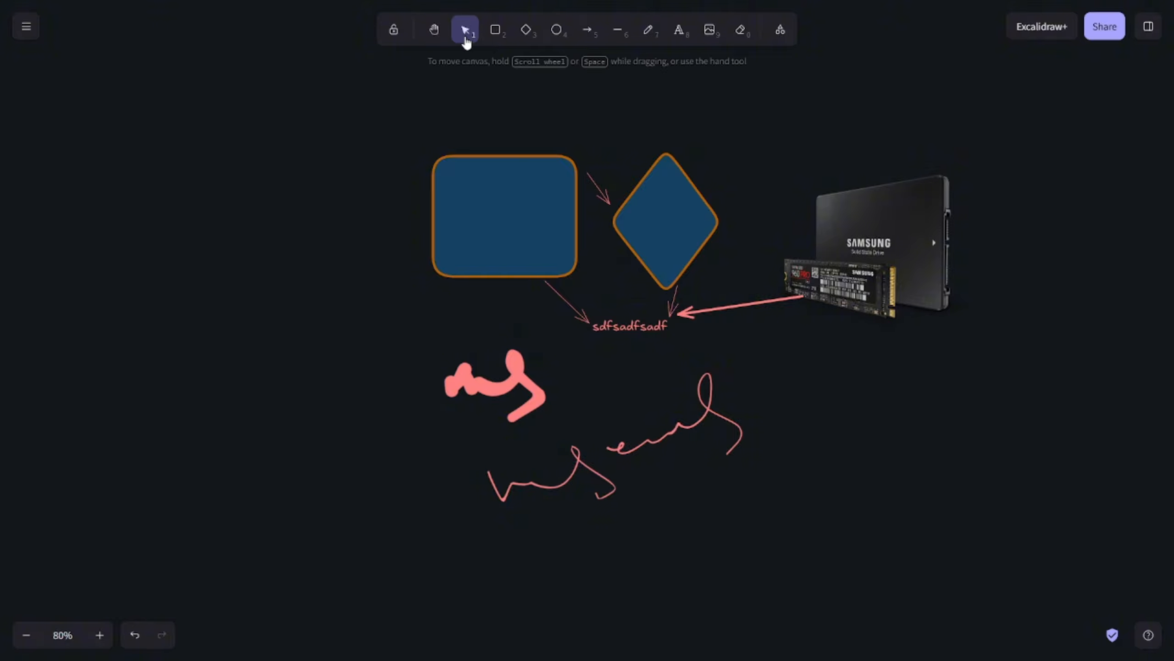
click(498, 226)
drag(508, 244, 477, 242)
drag(473, 139, 487, 287)
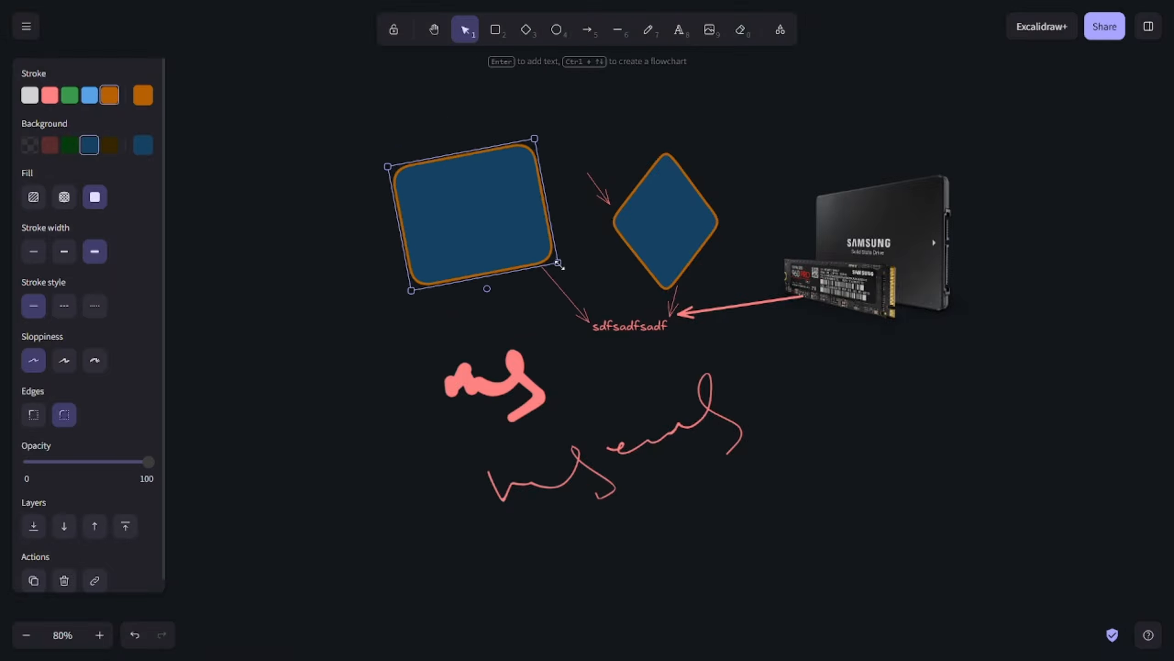
drag(558, 263, 512, 236)
drag(470, 194, 494, 197)
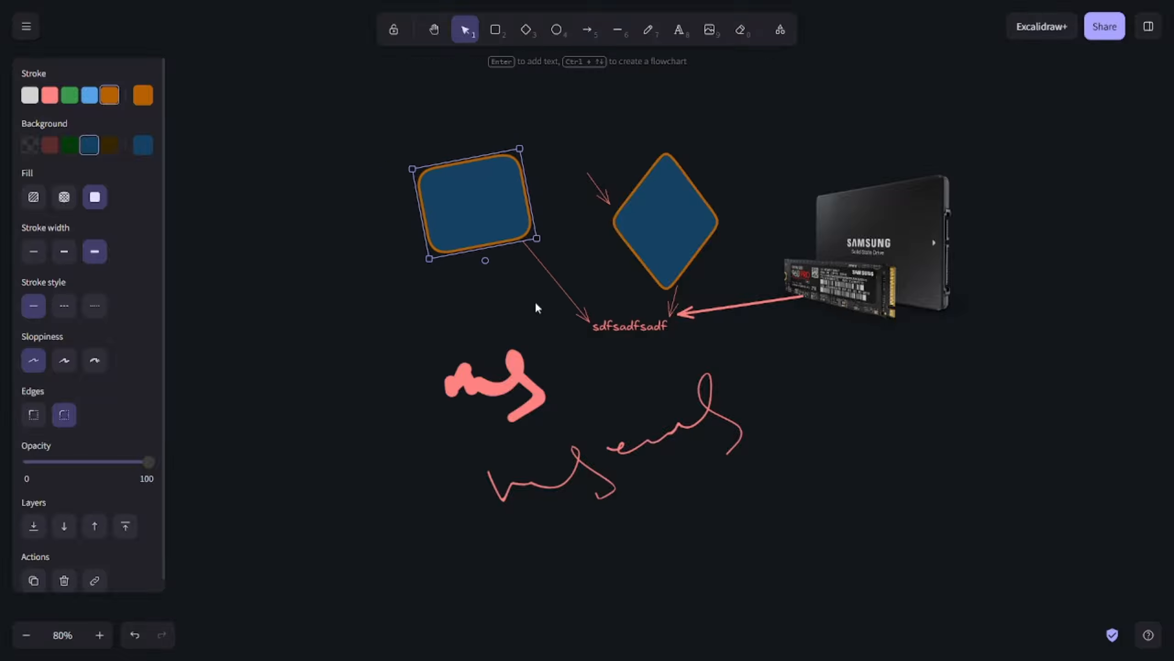
click(537, 305)
Duplicate the tilted rectangle and place the copy below and to the left of the original
click(494, 389)
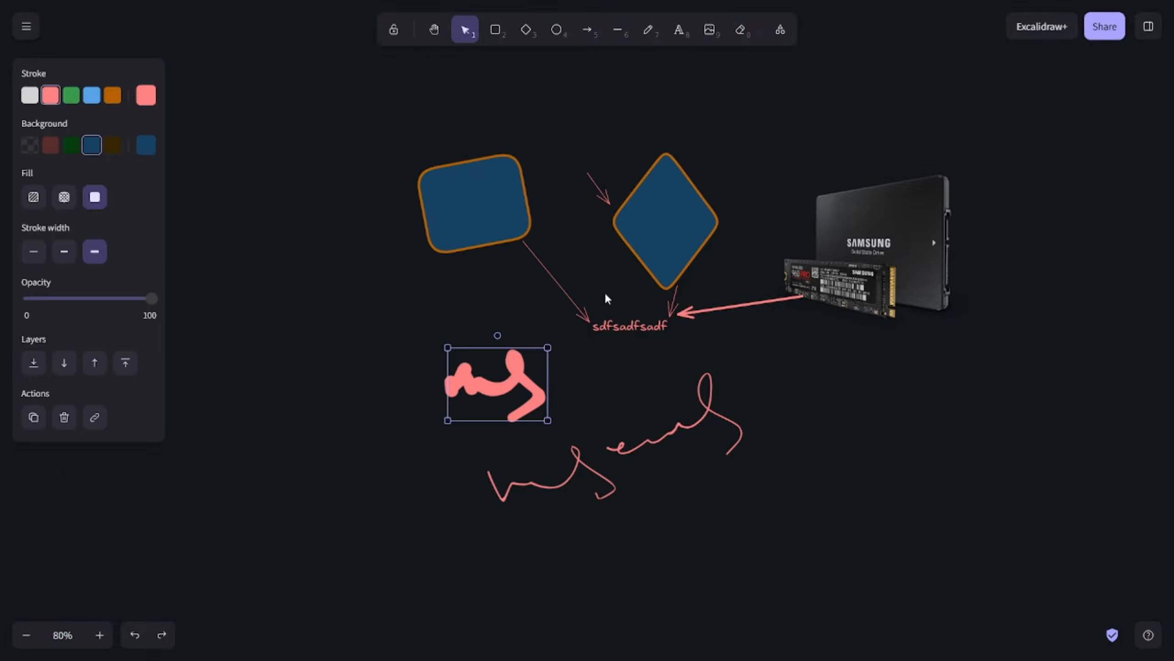
click(497, 308)
click(456, 205)
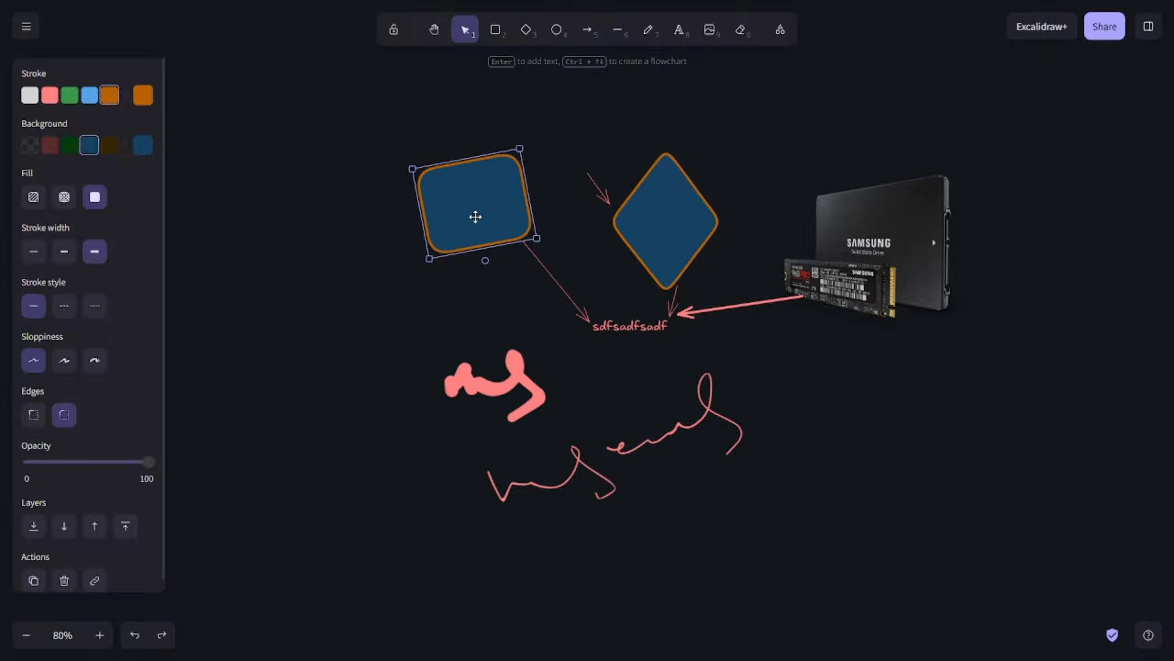
alt+drag(464, 202, 319, 293)
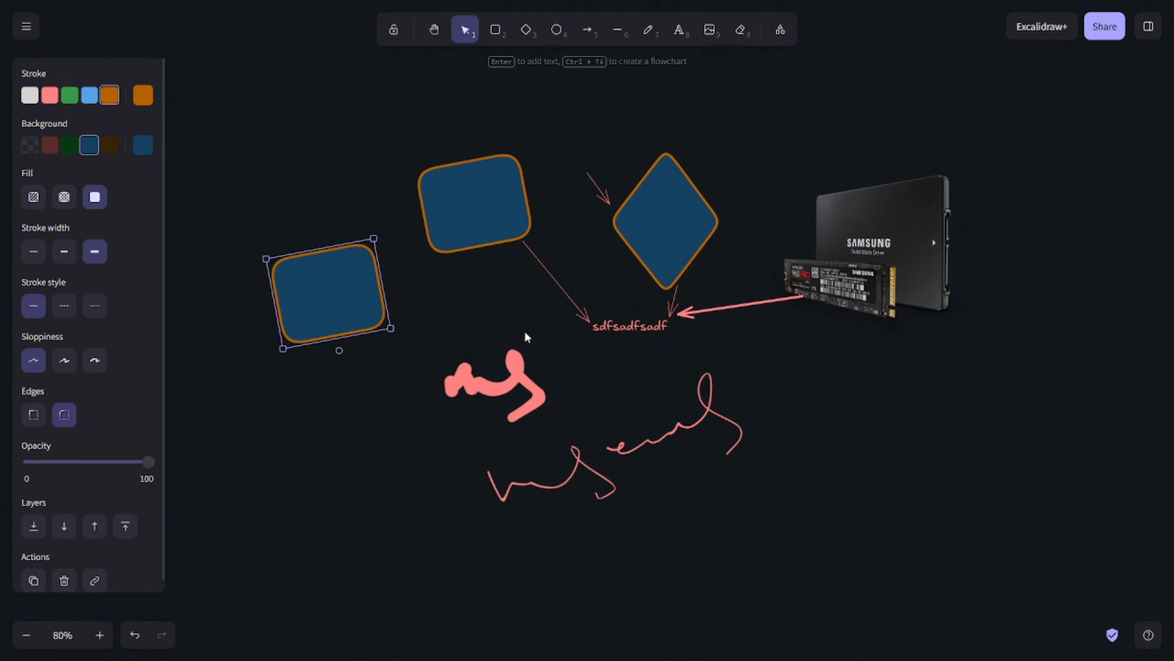
Duplicate the text "sdfsadfsadf" and place the copy in the centre of the lower-left tilted rectangle
click(622, 327)
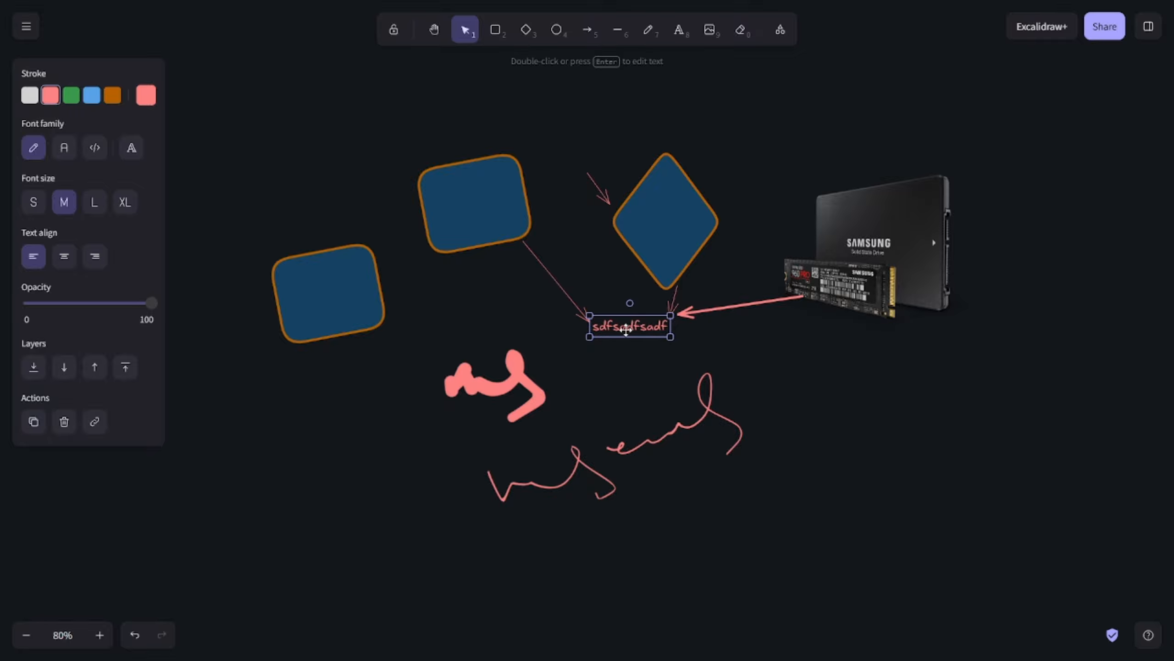
drag(626, 332, 325, 293)
click(326, 355)
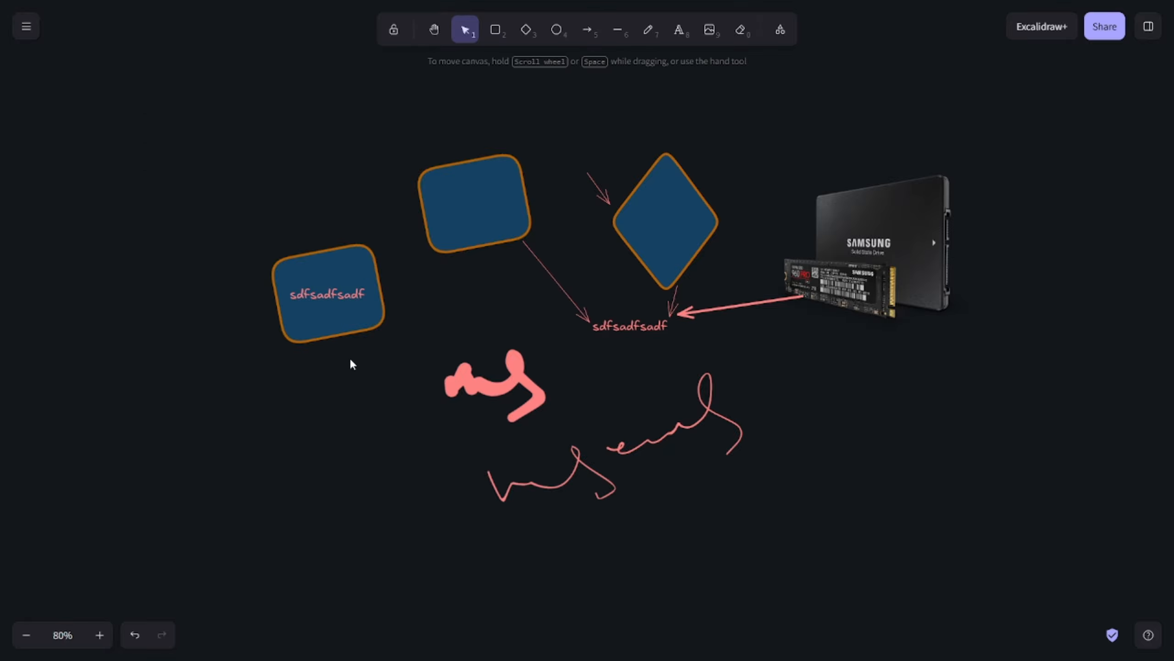
click(332, 296)
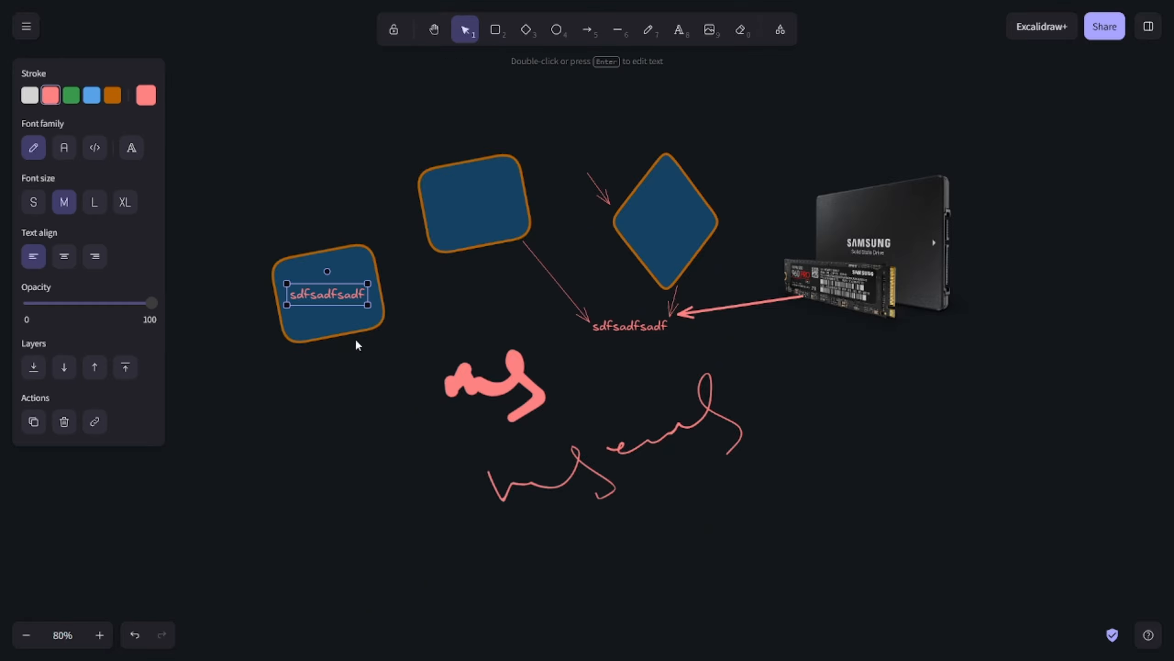
click(364, 264)
click(357, 432)
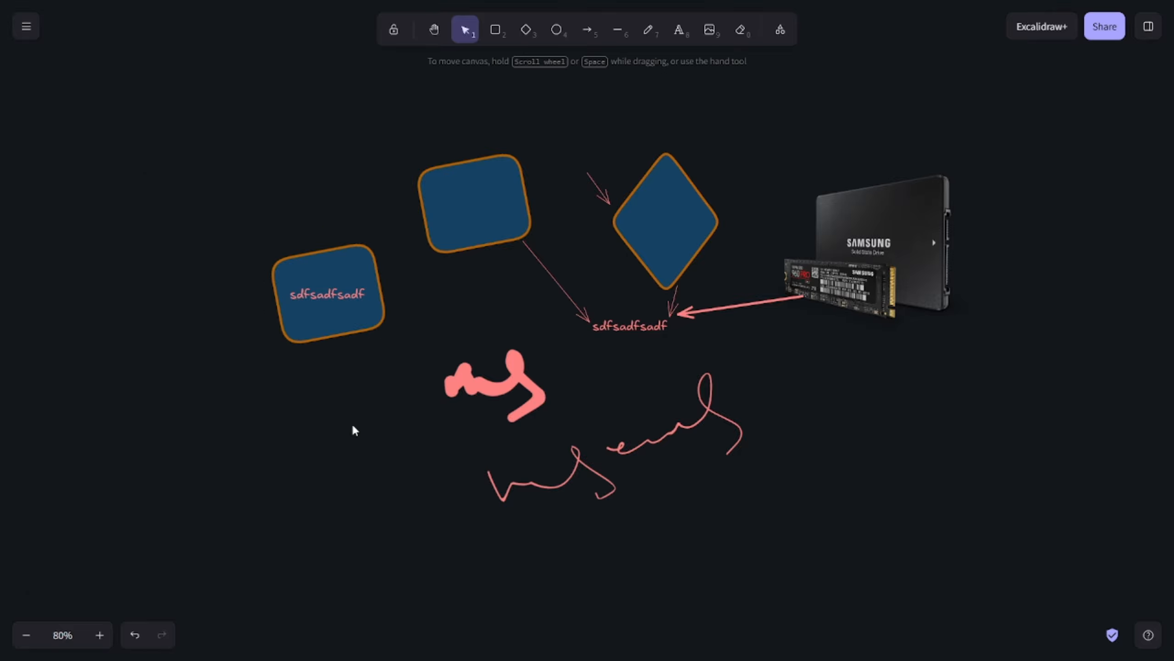
Set the opacity of the lower-left tilted rectangle to 50 and send it to the back, behind its text
click(361, 261)
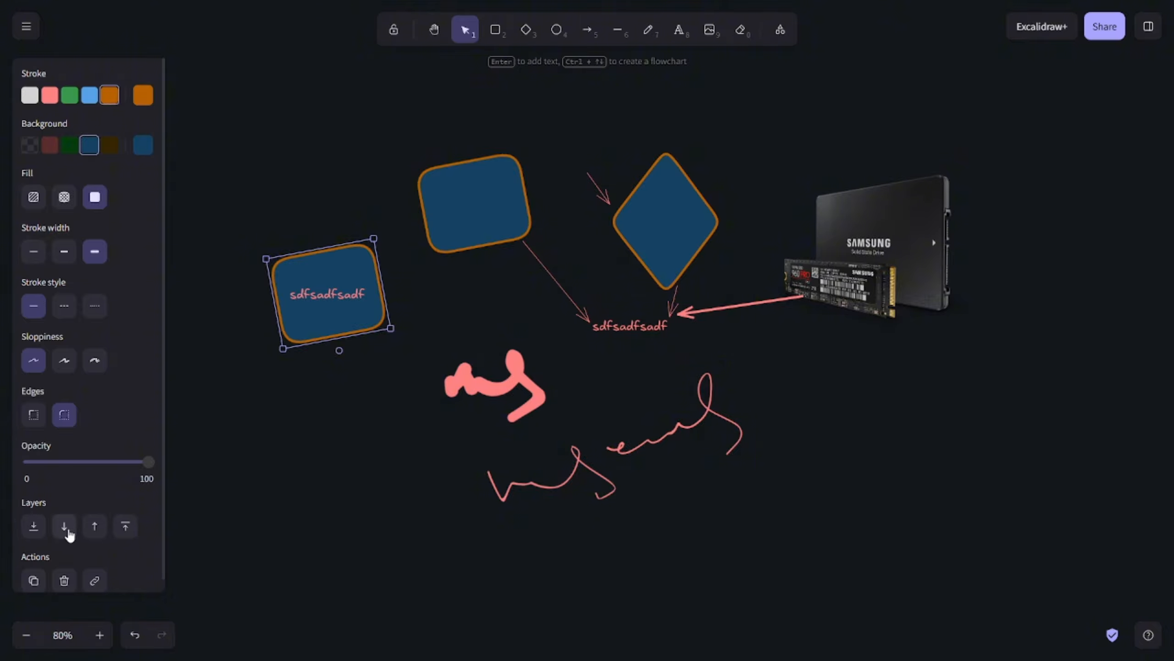
click(124, 528)
click(34, 530)
drag(148, 462, 91, 479)
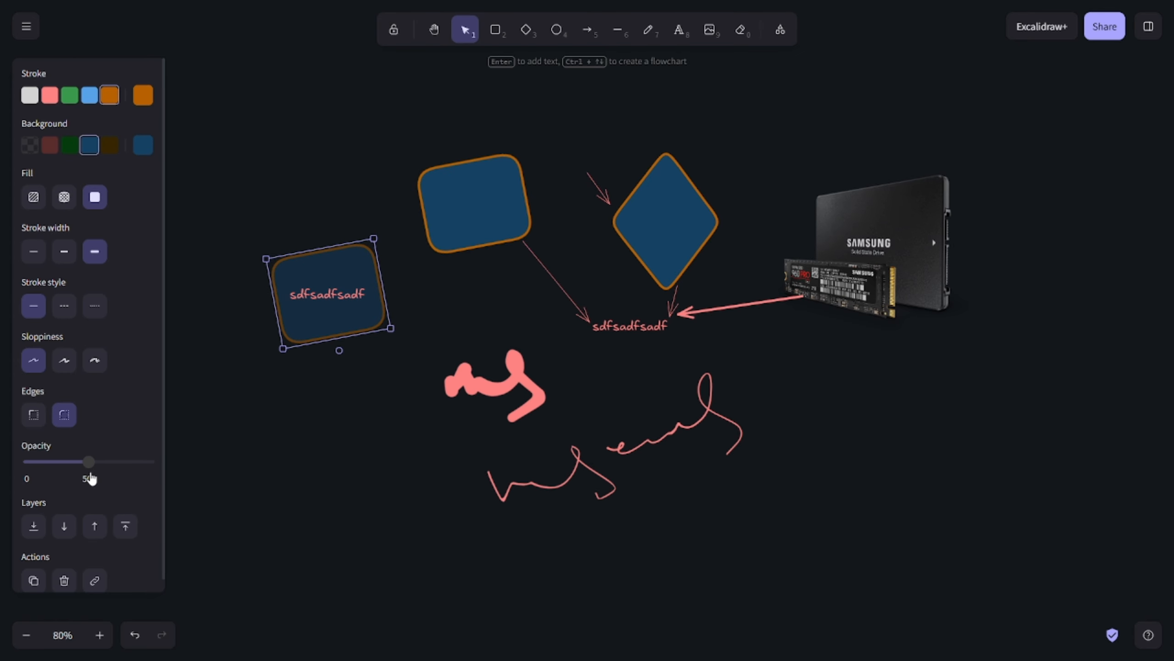
click(124, 525)
click(33, 526)
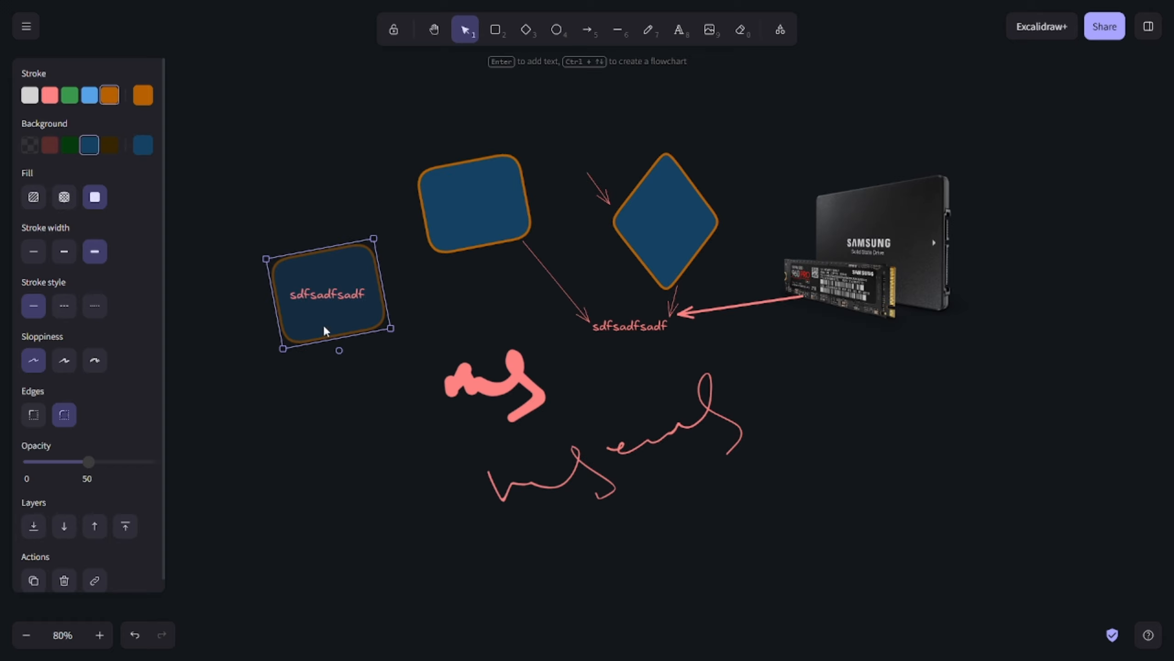
Select the lower-left rectangle together with its text, move both slightly downward, and clear the selection
click(326, 300)
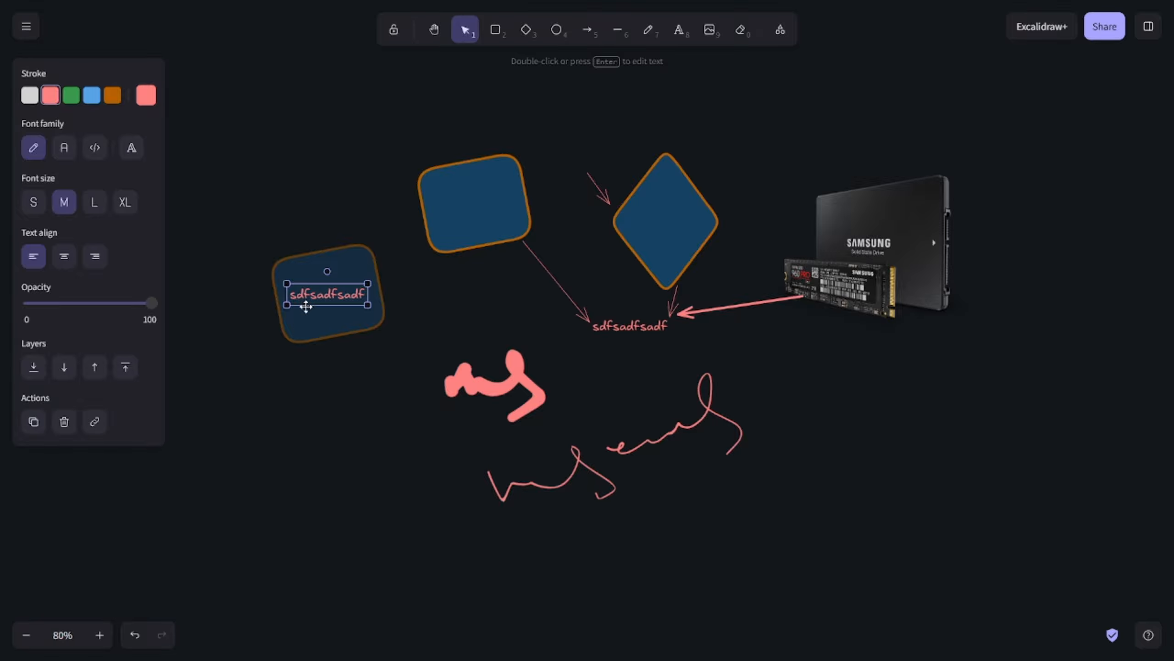
click(363, 256)
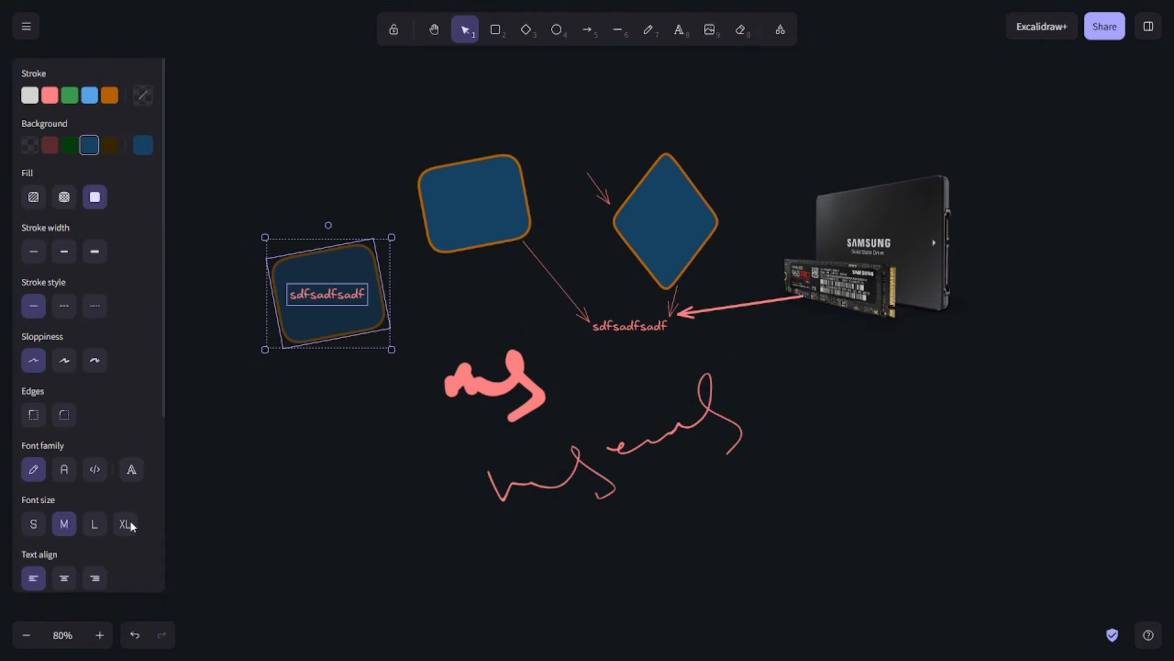
scroll(79, 414, down, 6)
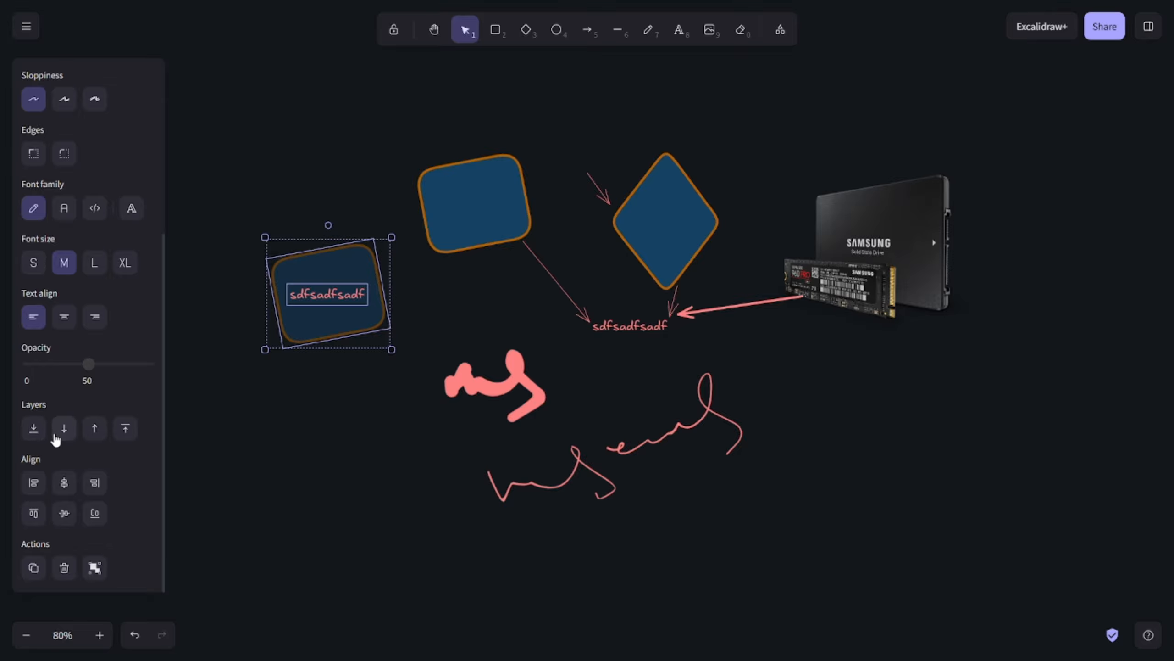
scroll(44, 527, up, 6)
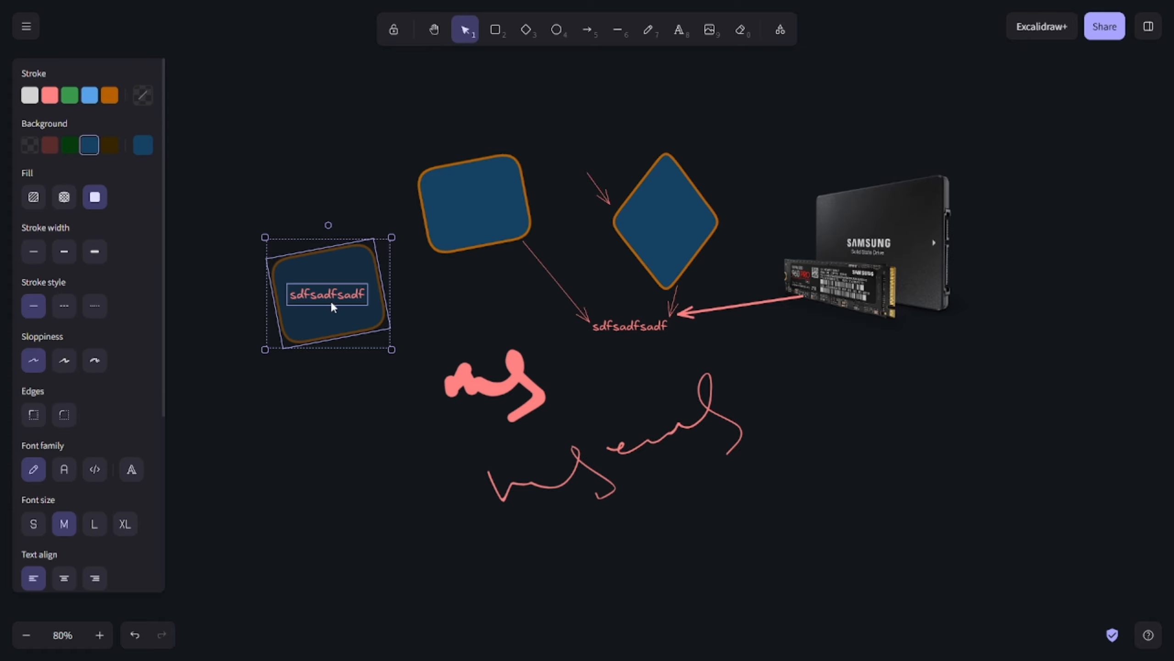
drag(342, 274, 347, 298)
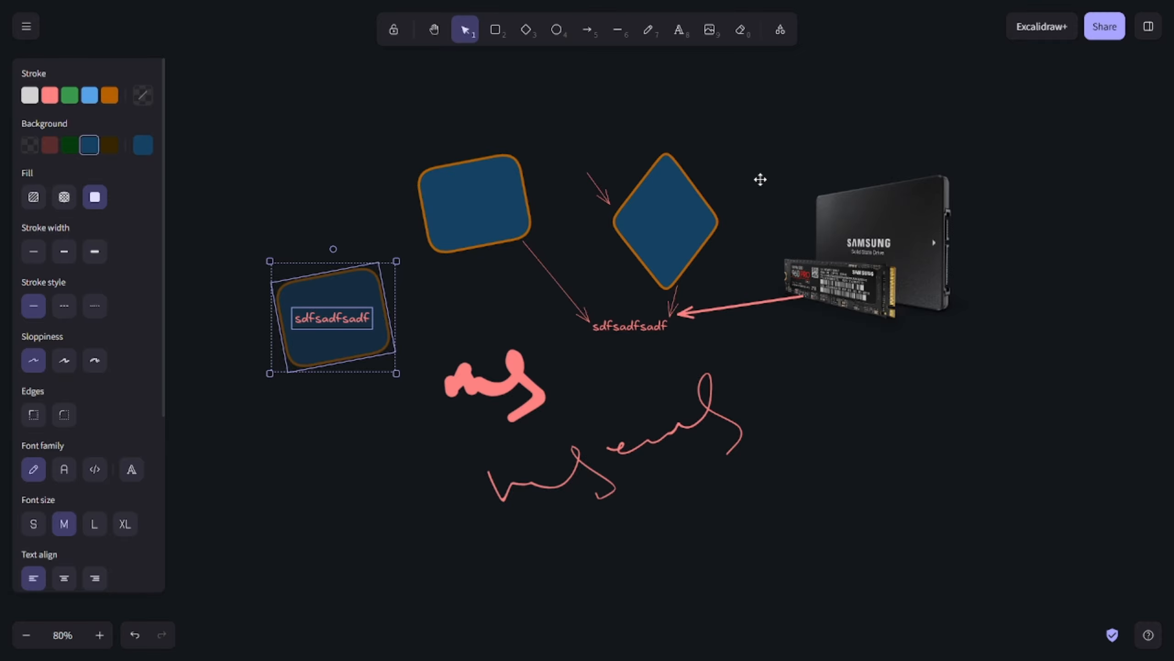
click(728, 155)
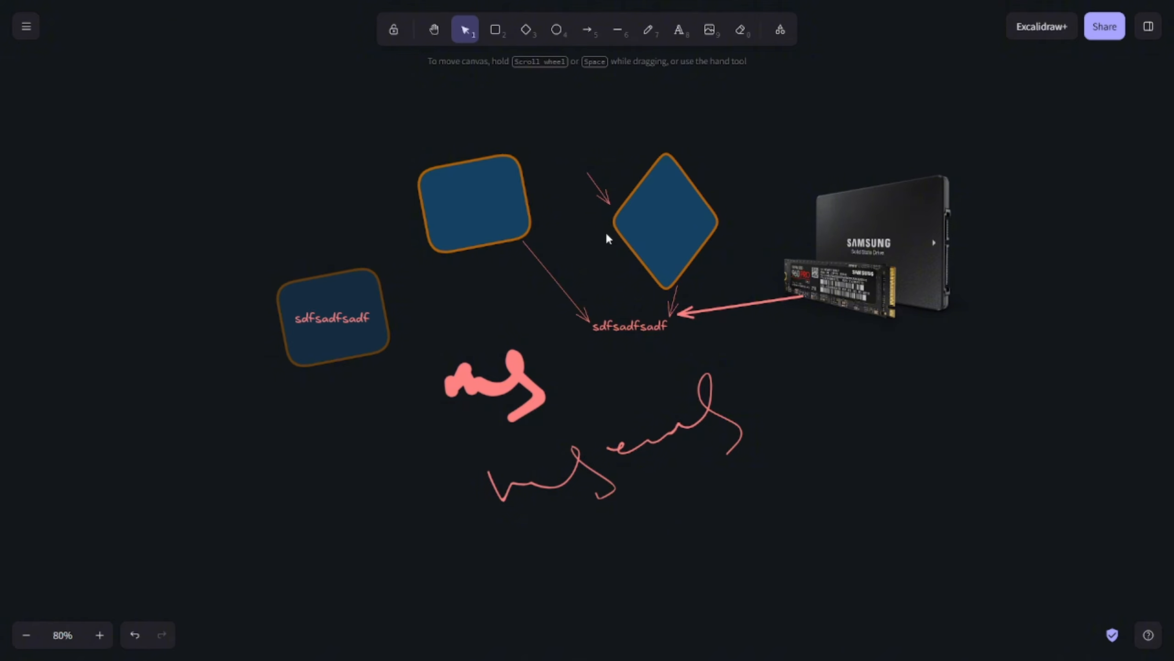
Examine the available save destinations for the drawing and close them without saving
click(26, 27)
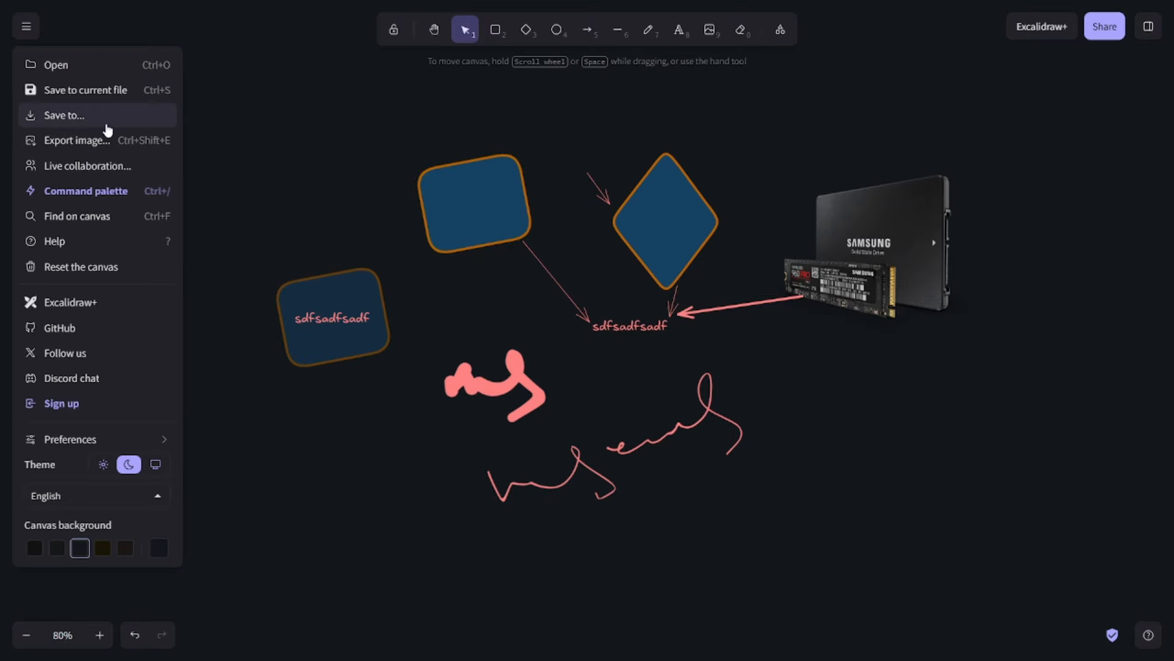
click(72, 121)
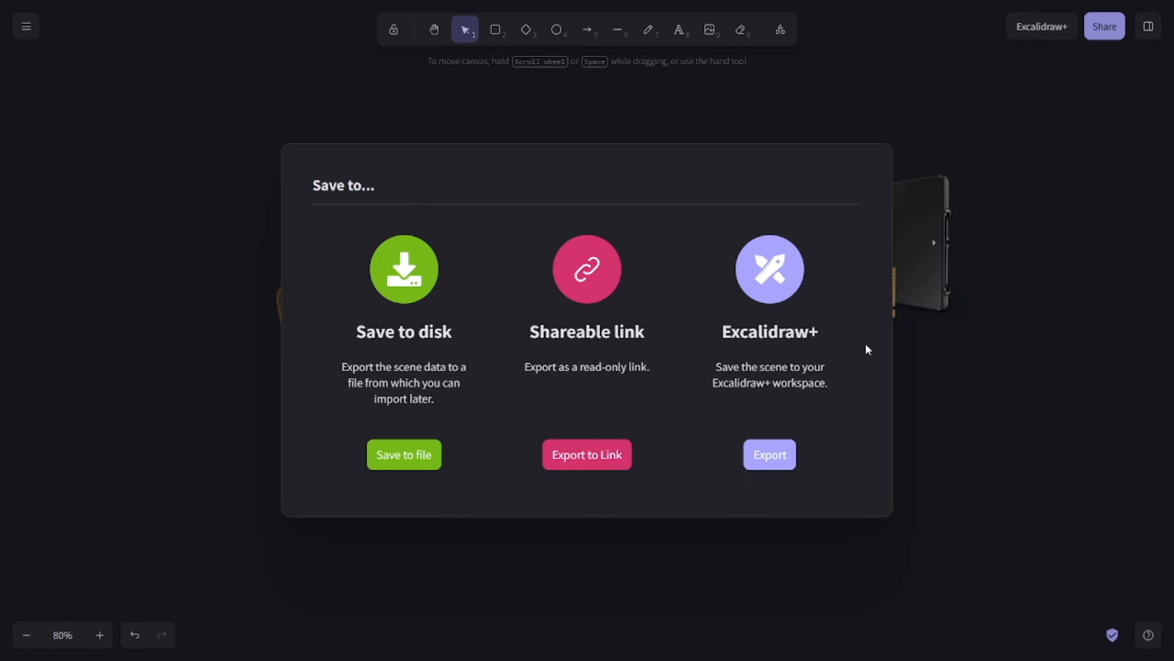
click(1003, 411)
Open the image export settings, preview Background and Dark mode switched off, and leave both switched on
click(24, 29)
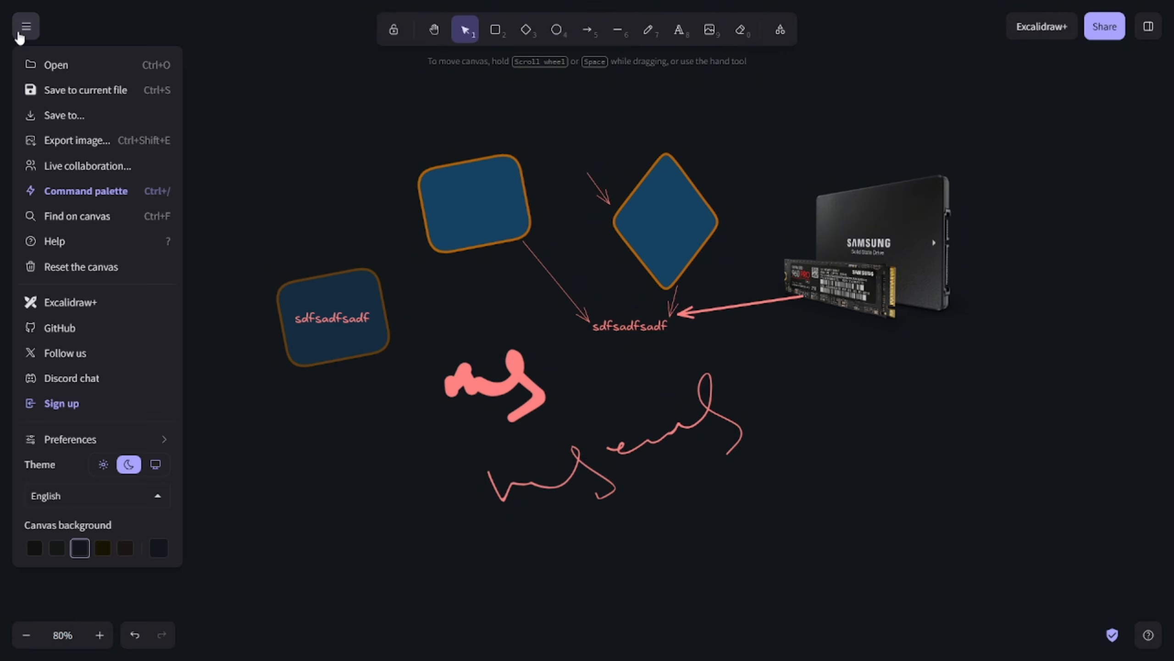
click(84, 147)
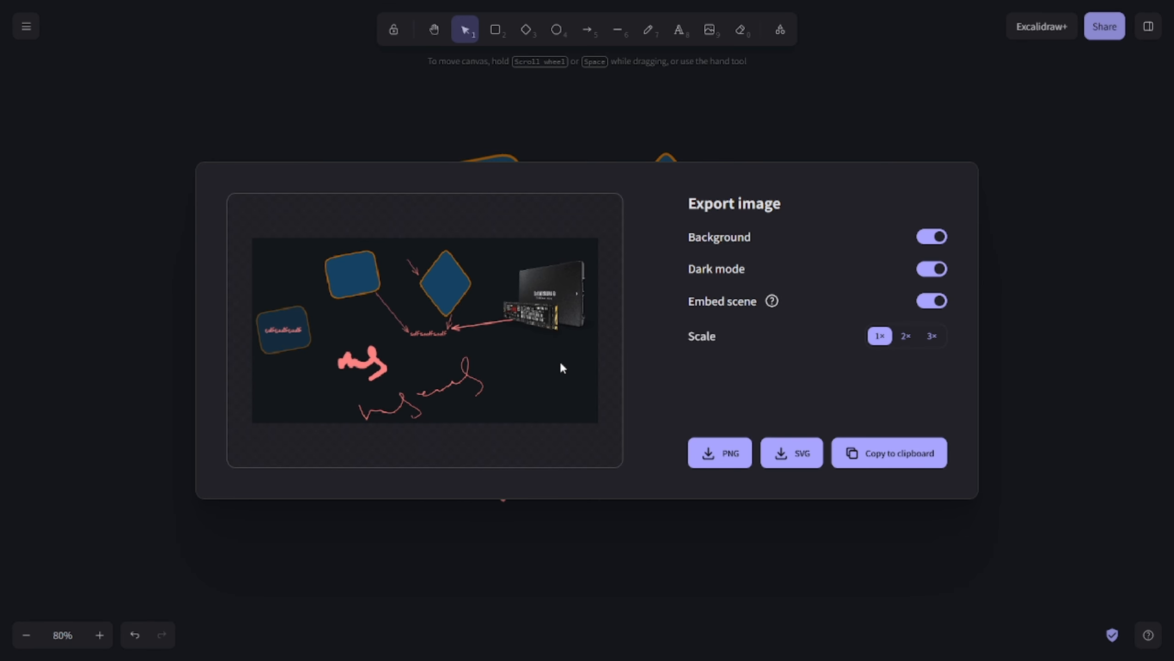
click(934, 236)
click(932, 238)
click(930, 238)
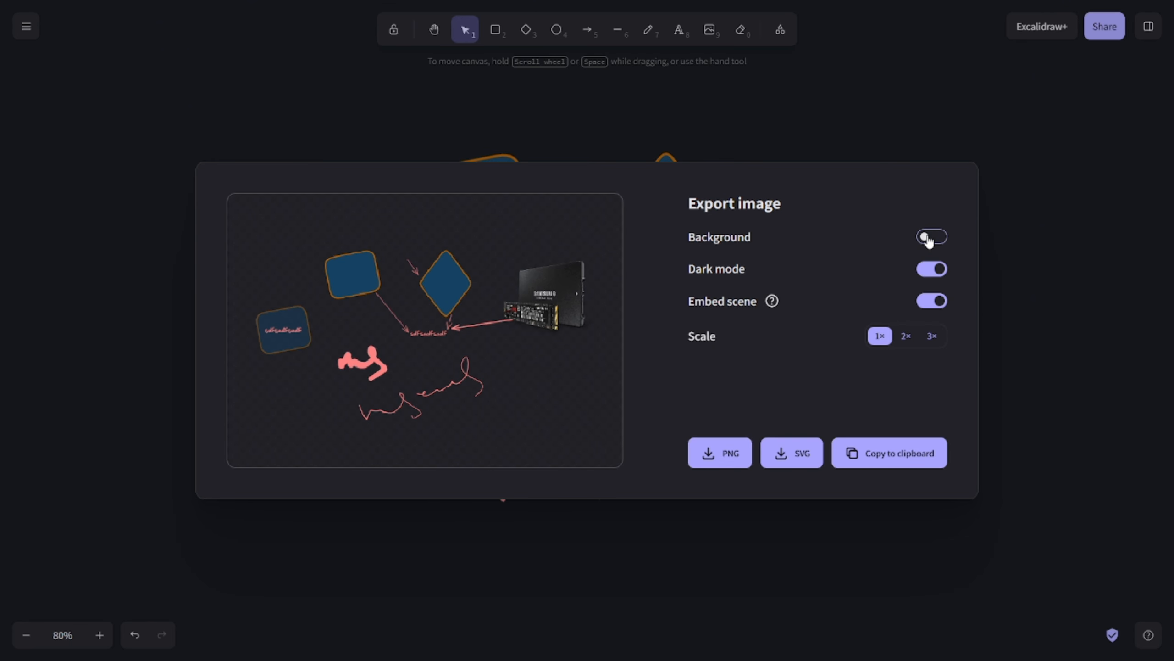
click(930, 238)
click(933, 272)
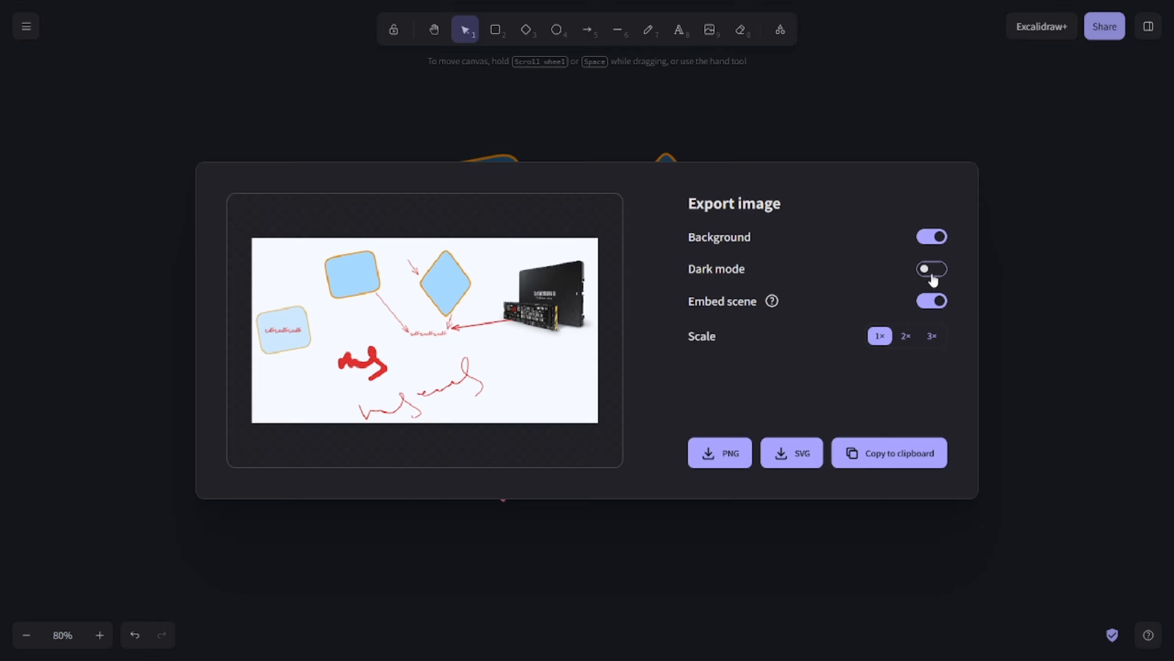
click(934, 273)
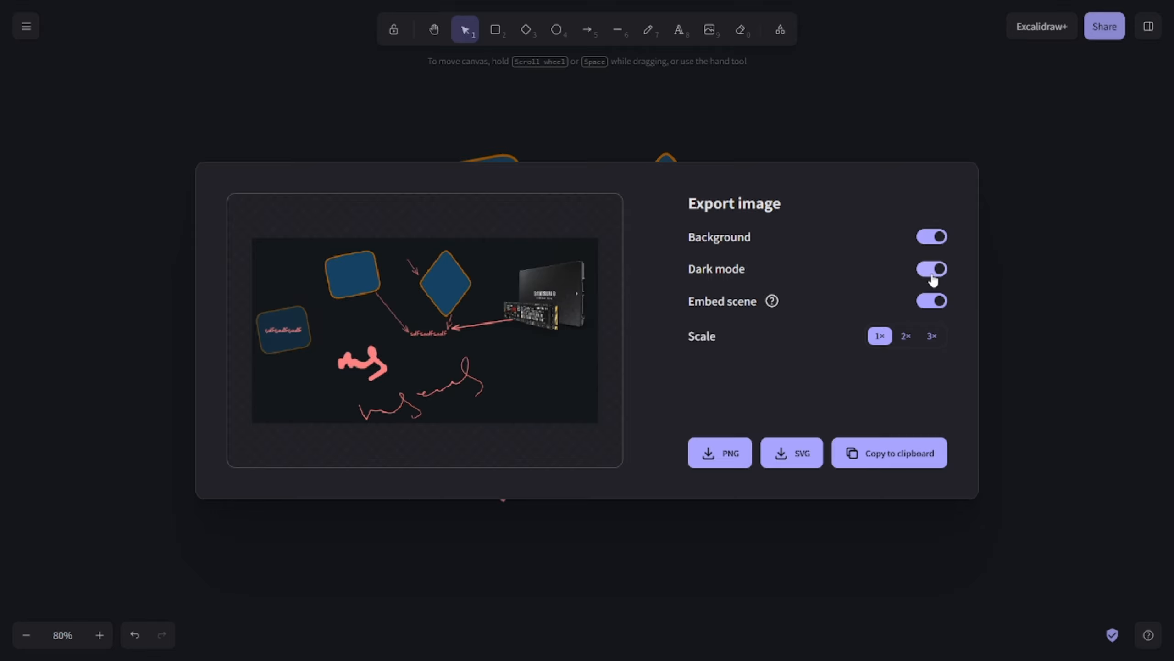
Try out the export scale options and set the image scale to 3×
click(907, 337)
click(933, 337)
click(883, 340)
click(906, 336)
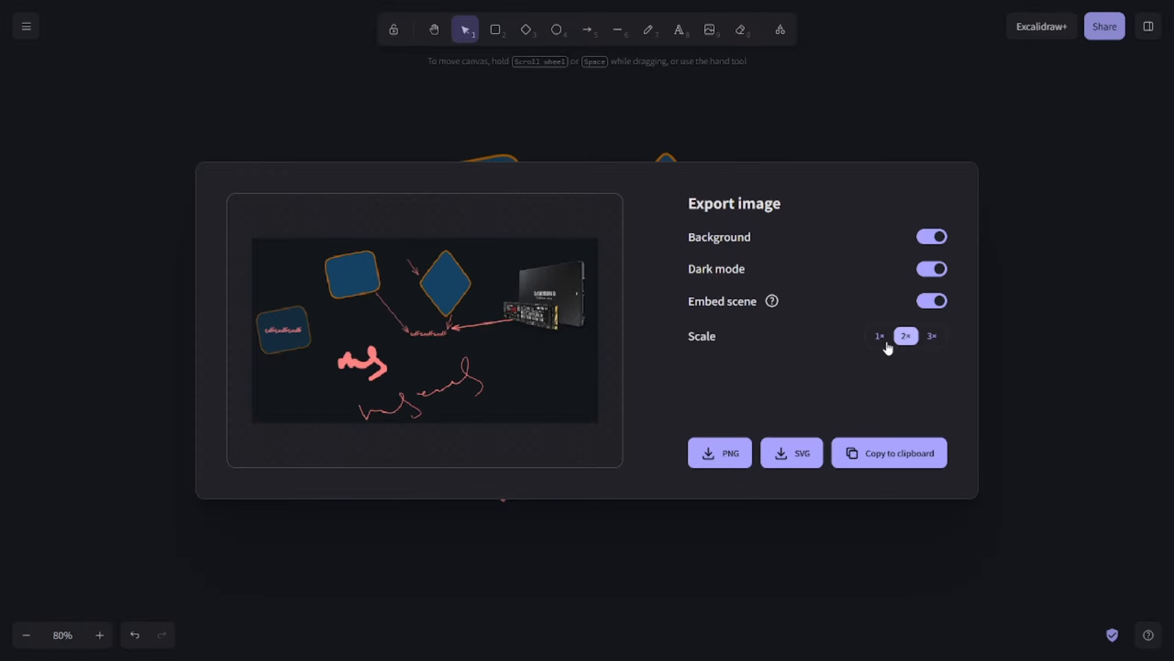
click(879, 336)
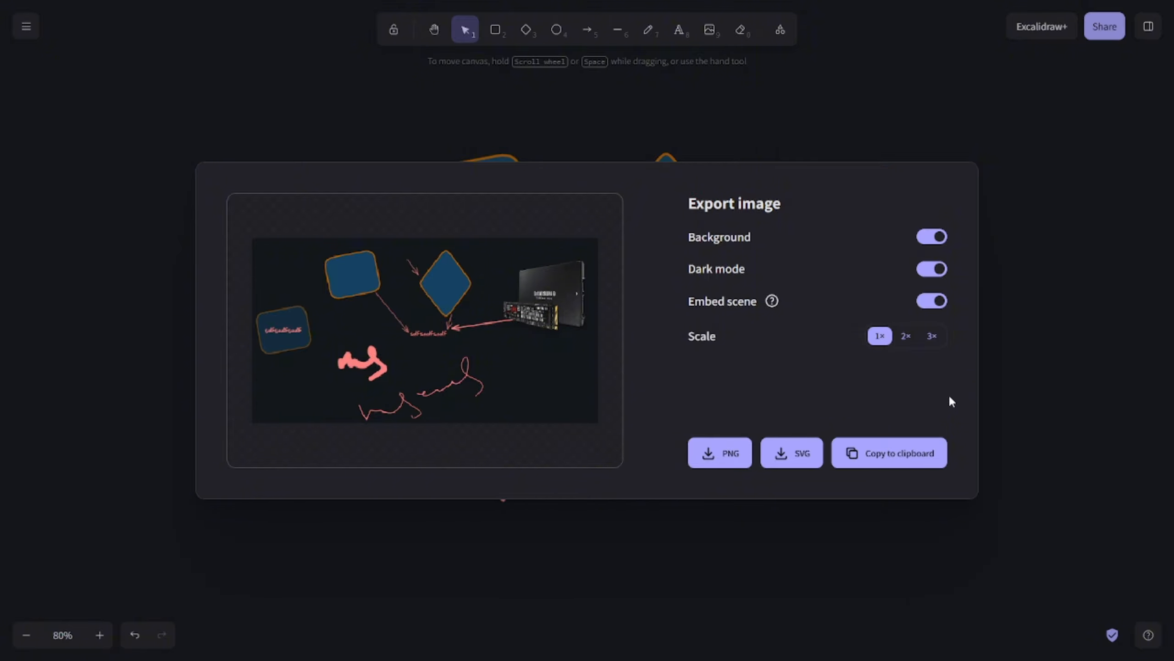
click(906, 337)
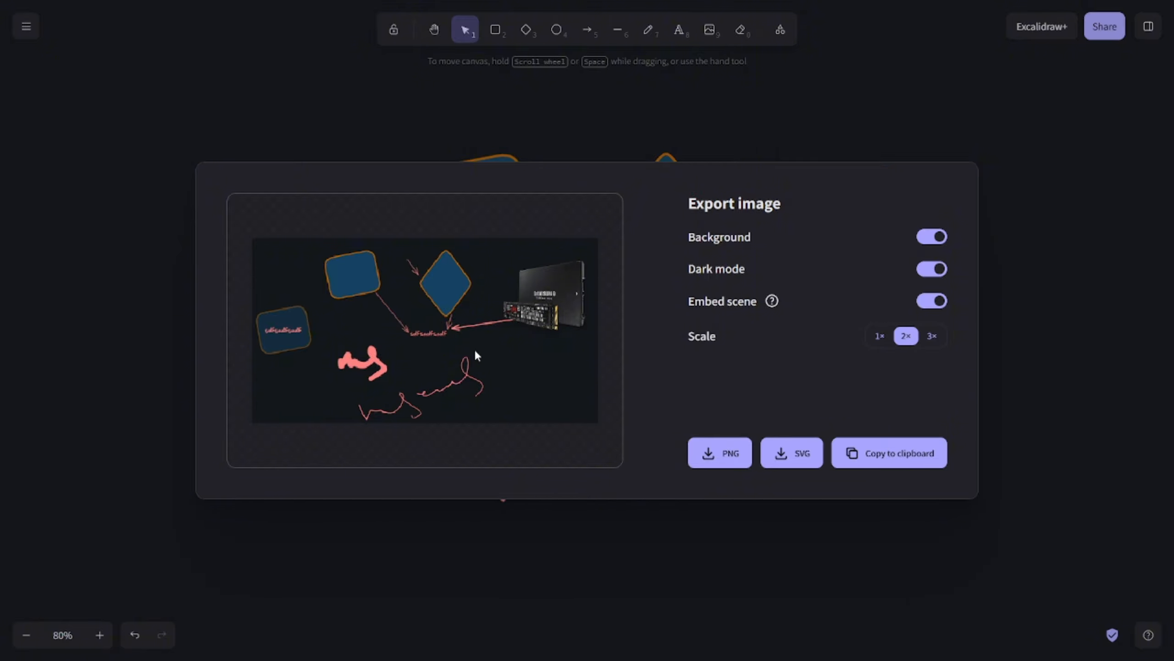
click(931, 338)
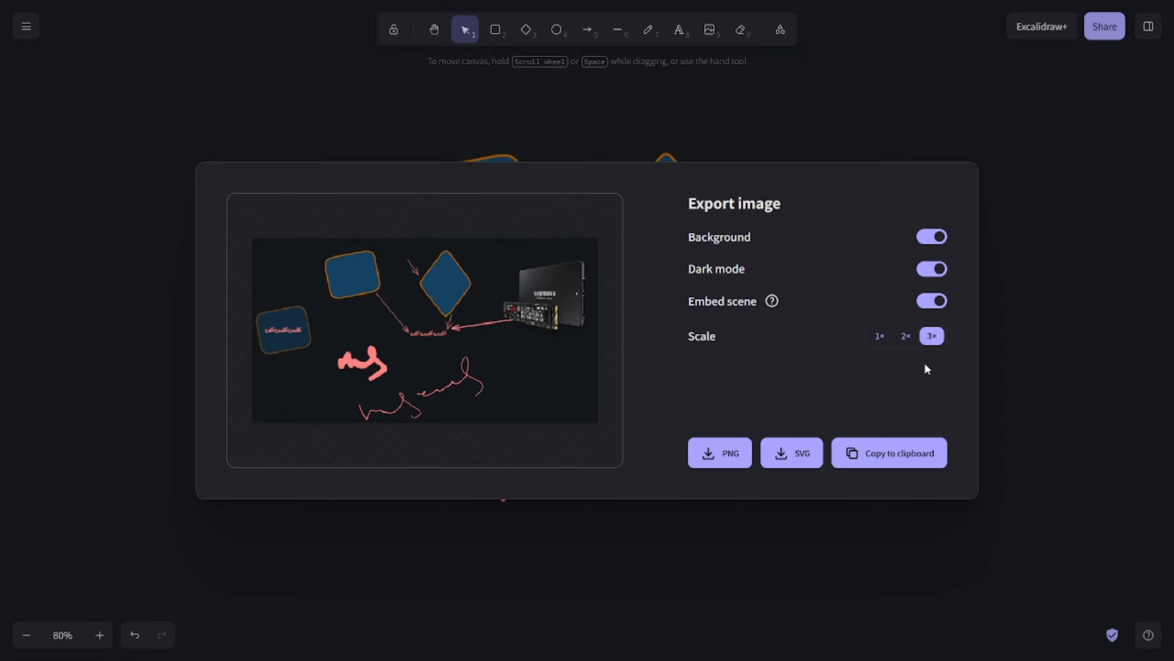
Export the drawing as a PNG to the Downloads folder under the suggested name Untitled-2026-06-20-1720.excalidraw
click(743, 462)
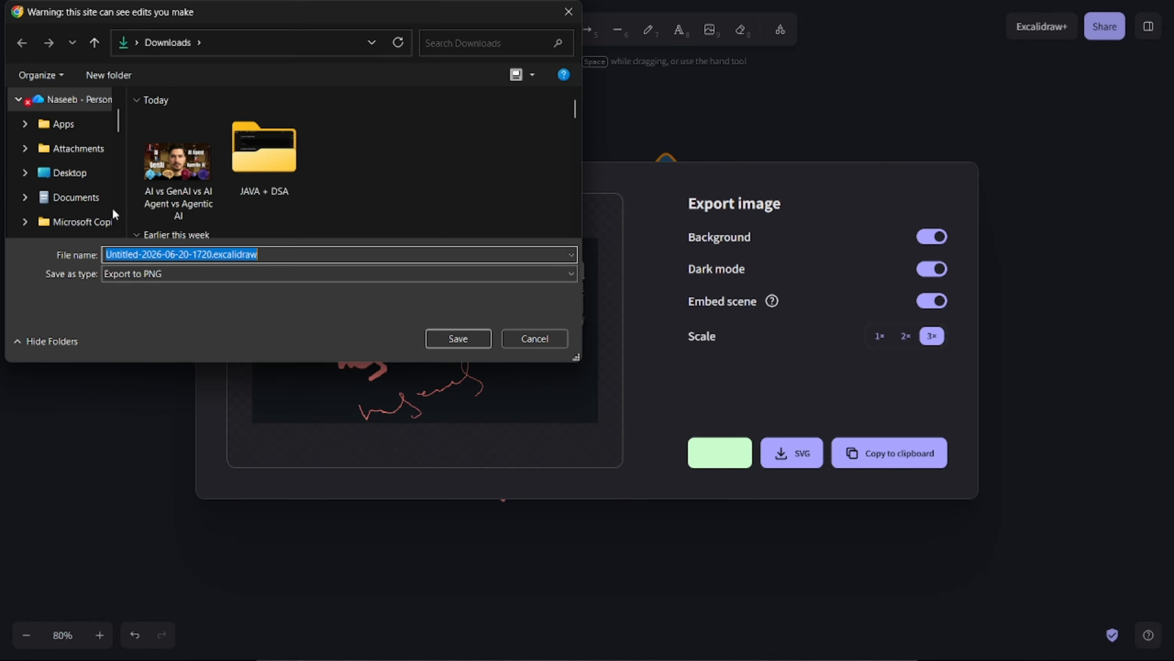
scroll(112, 206, down, 4)
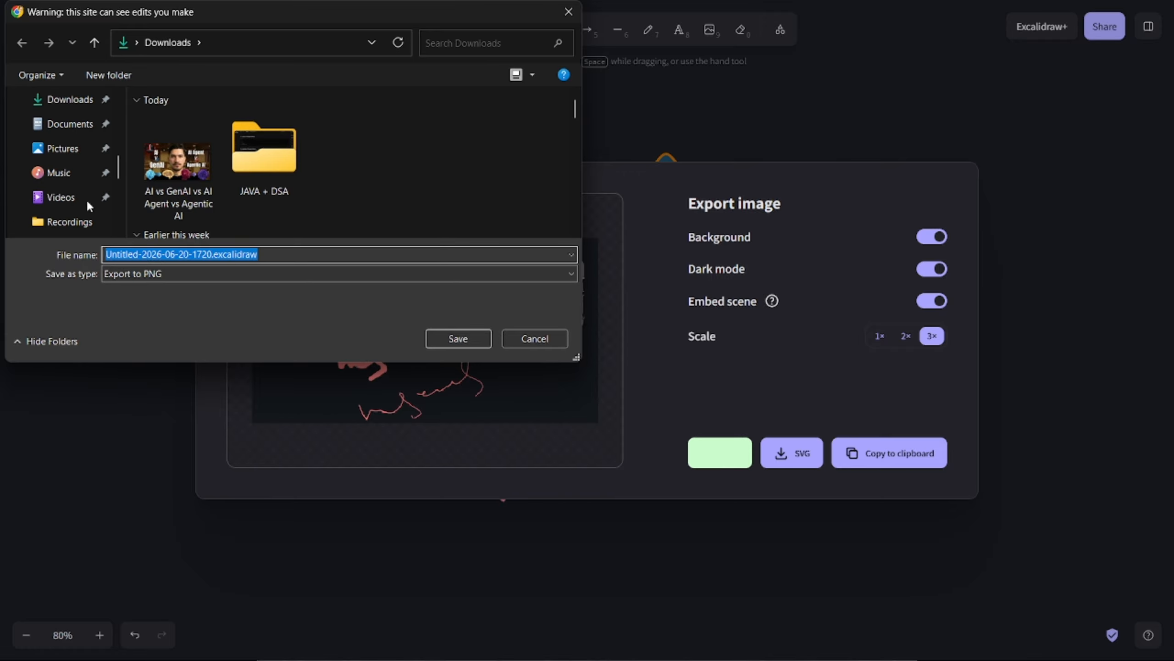
click(73, 102)
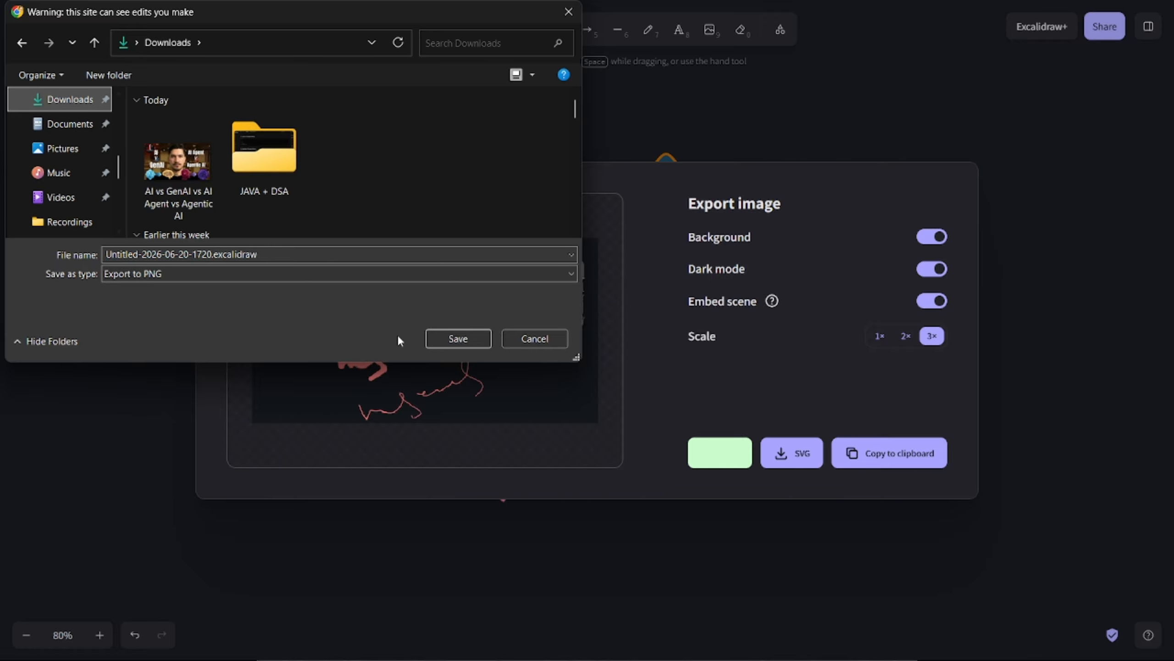
click(460, 339)
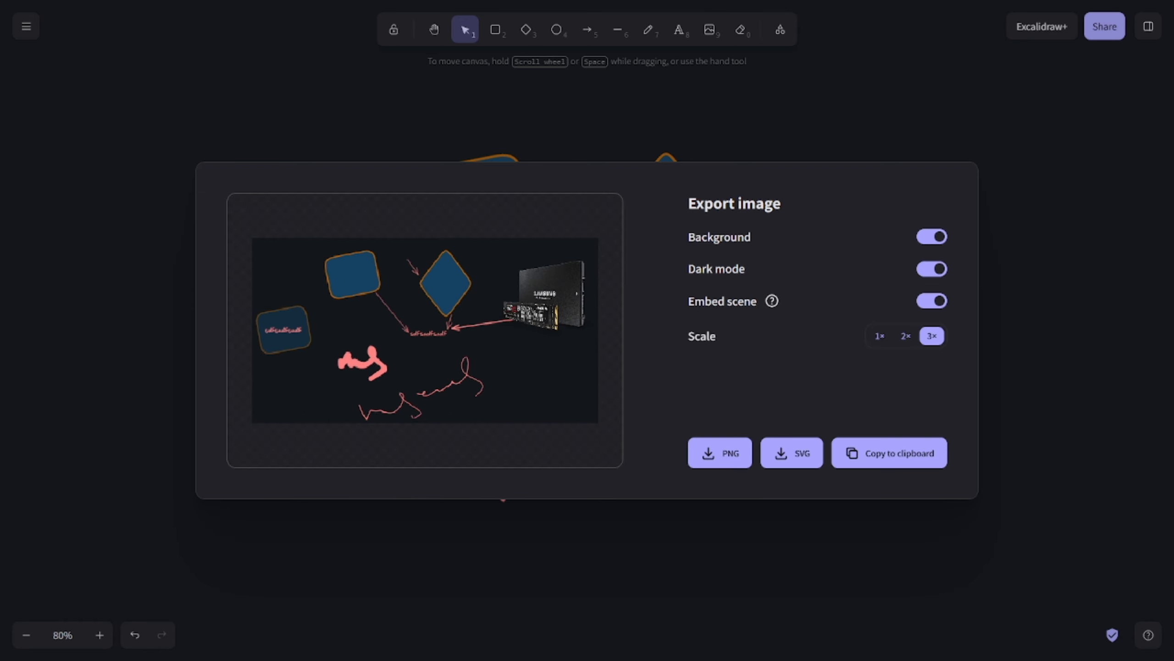
Switch to File Explorer, open the exported PNG from Downloads, examine it maximized, and close the viewer and folder windows
key(super+e)
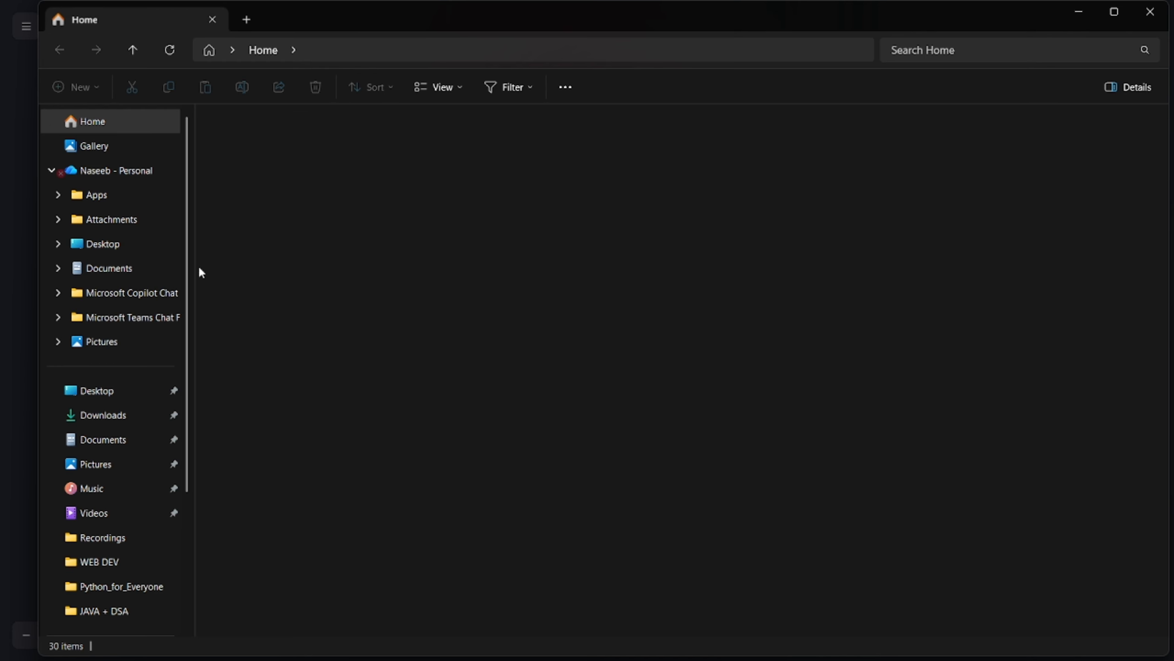
click(144, 415)
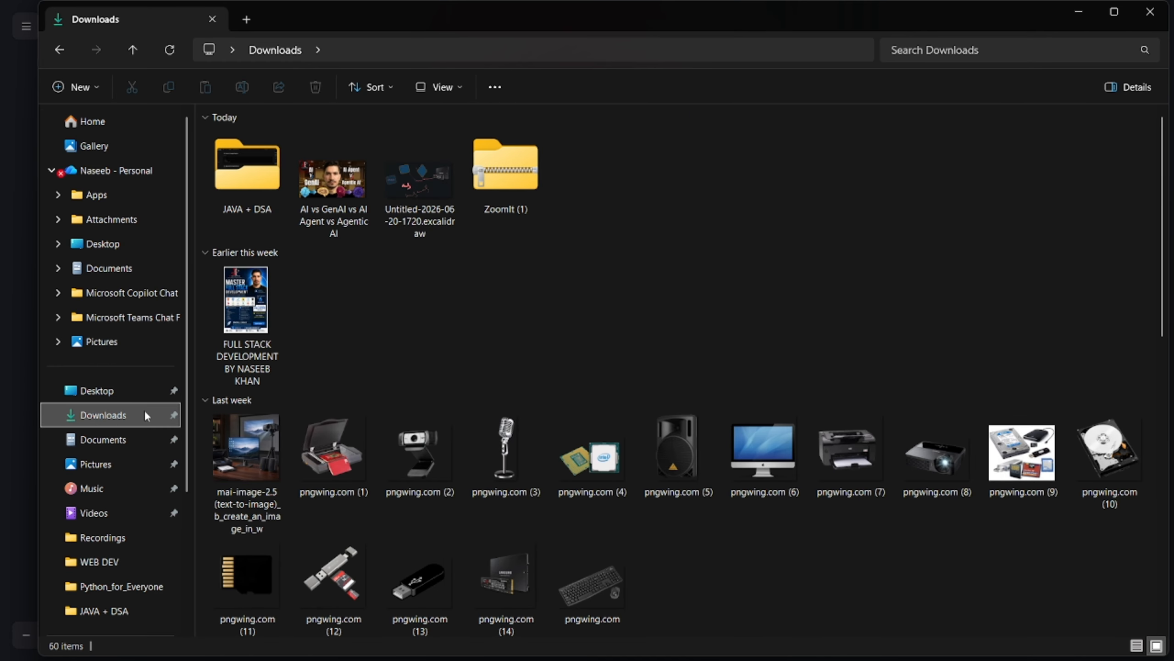
click(406, 195)
double_click(411, 186)
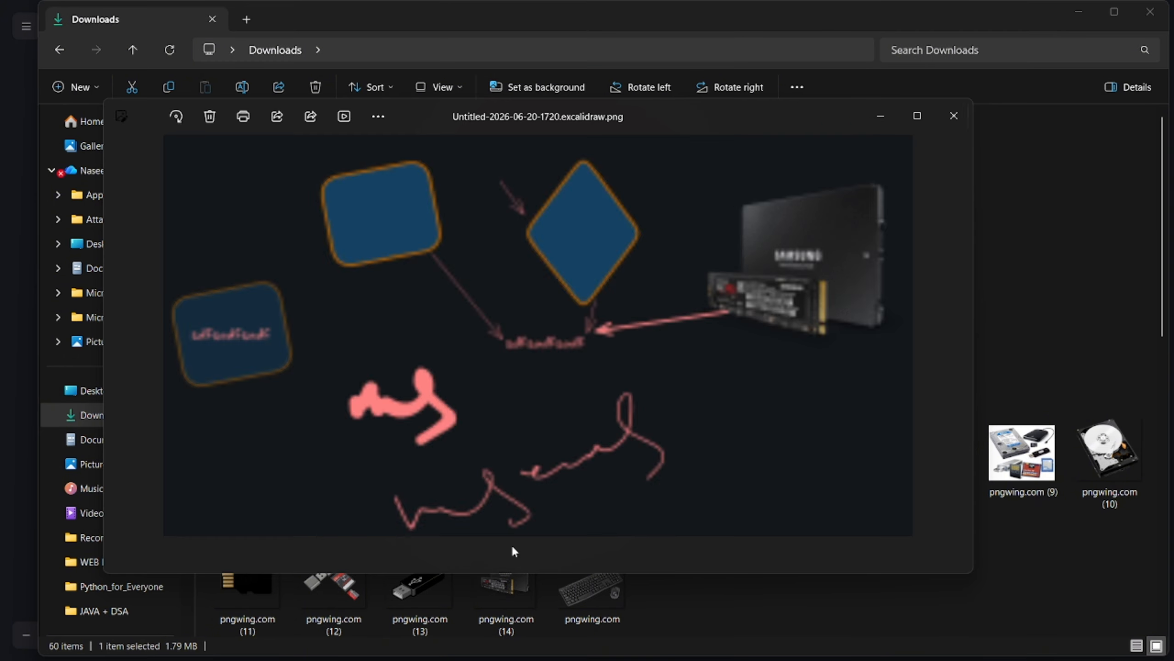
click(918, 116)
scroll(677, 320, up, 1)
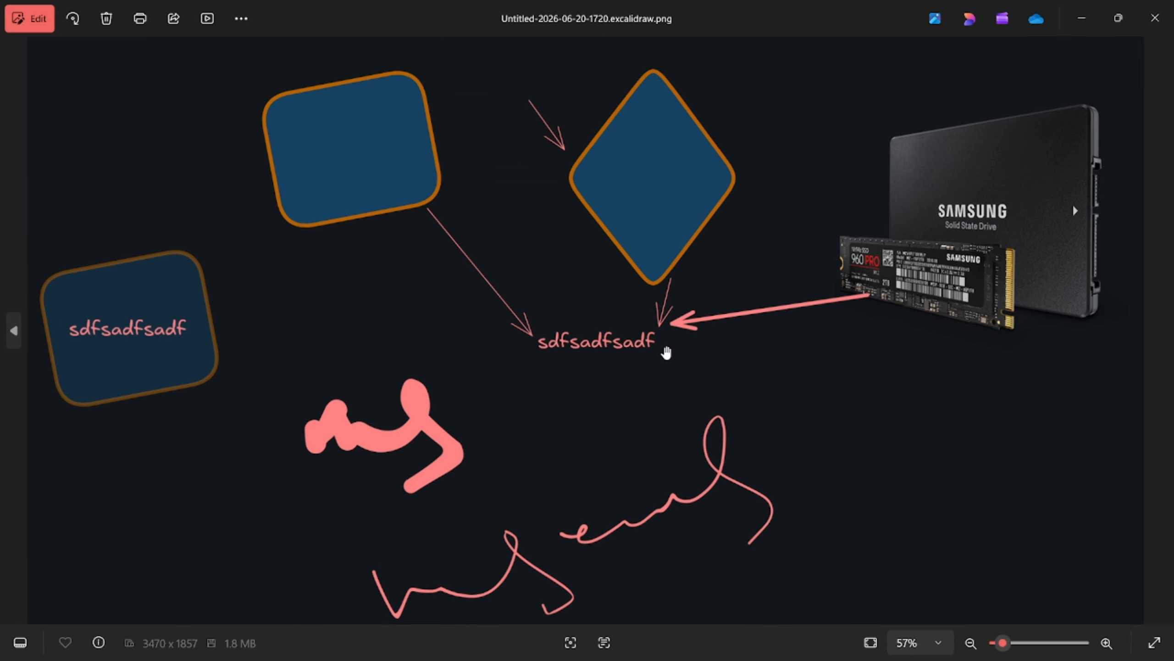
scroll(677, 320, down, 1)
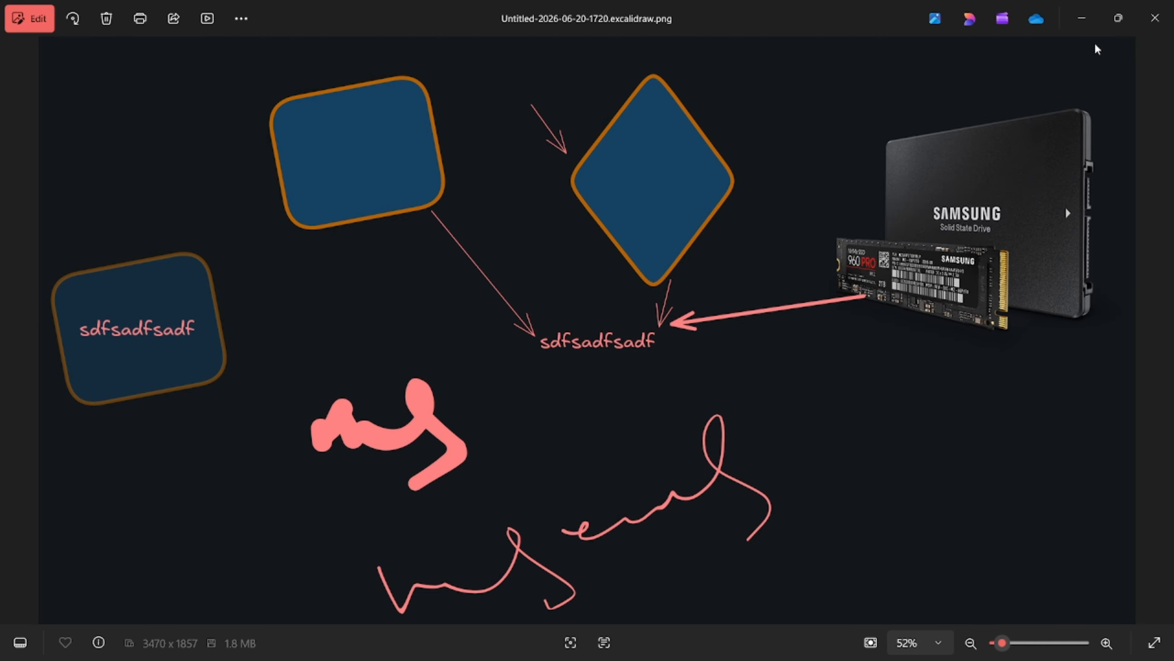
click(1149, 28)
click(1159, 21)
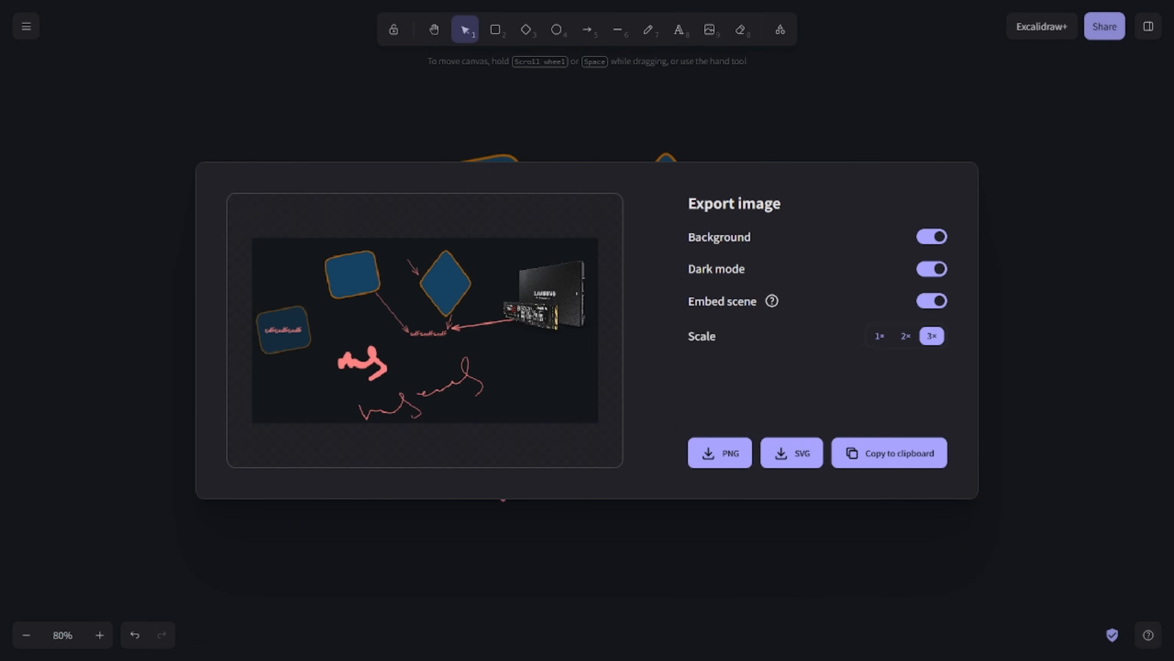
Close the image export settings and open the live collaboration dialog
click(417, 106)
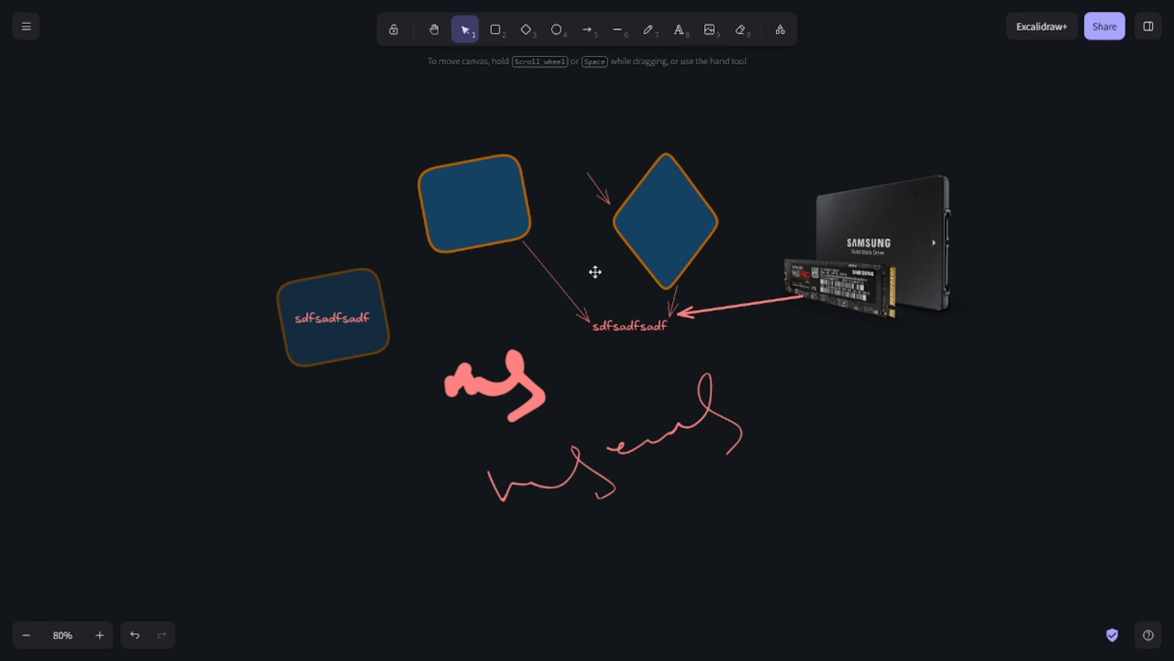
click(37, 29)
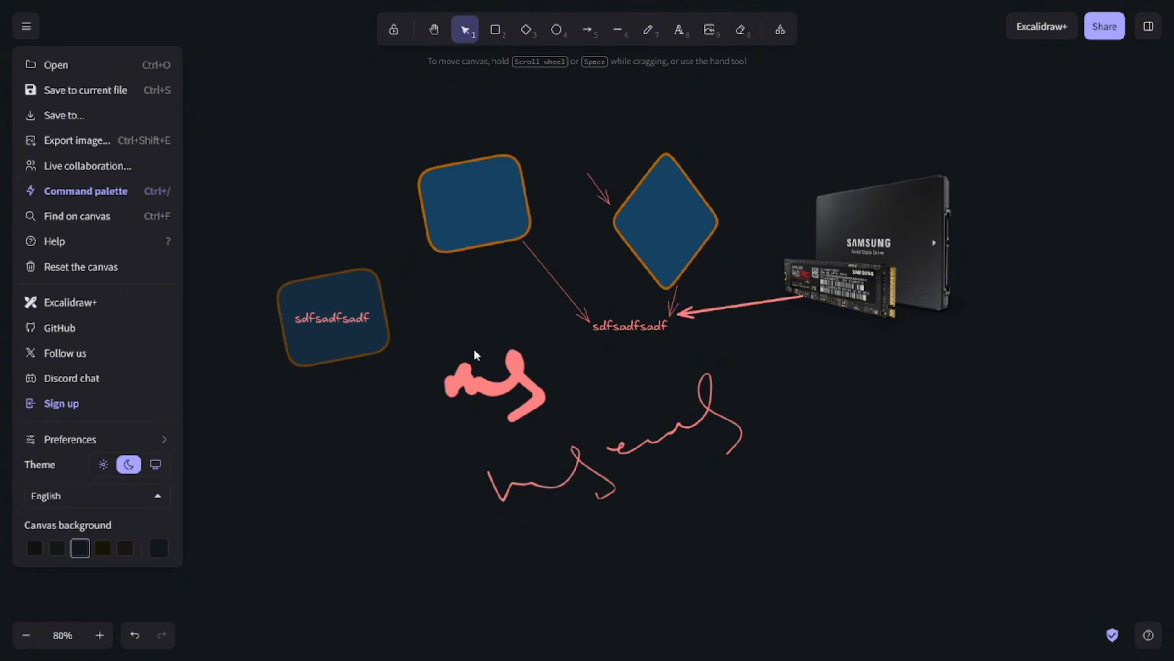
click(90, 165)
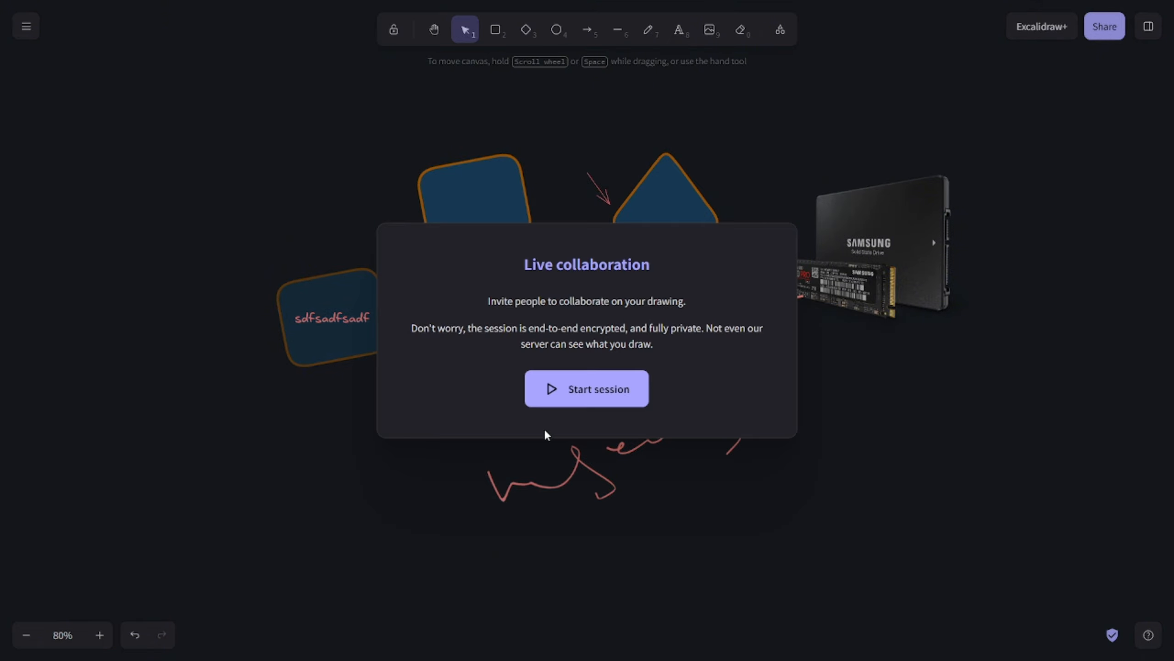